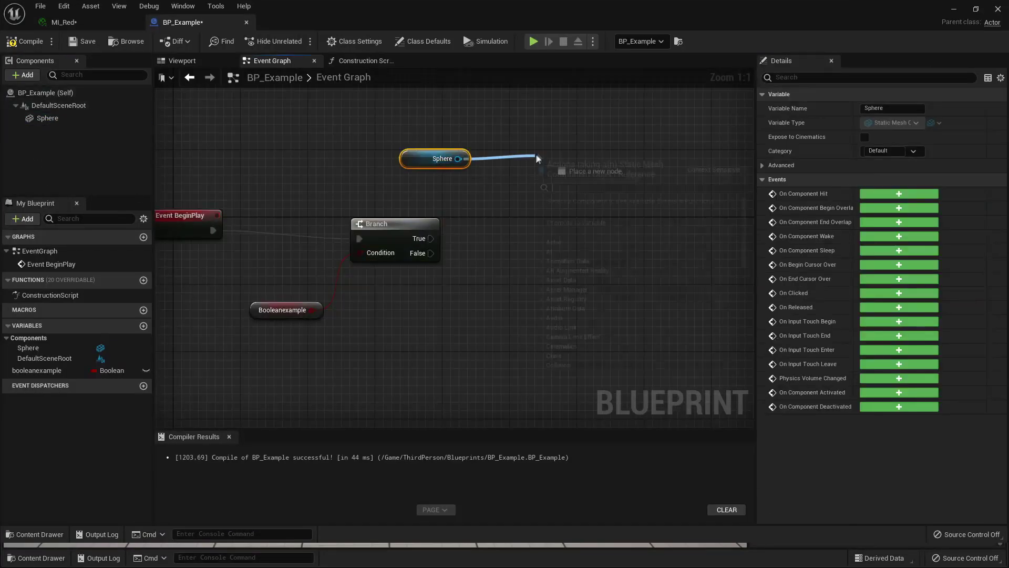
Add a Set Material node connected to the Sphere component reference in the event graph
{"action": "left_click_drag", "start_coordinate": [535, 153], "coordinate": [537, 152]}
{"action": "type", "text": "set mat"}
{"action": "key", "text": "Return"}
{"action": "left_click_drag", "start_coordinate": [548, 235], "coordinate": [560, 246]}
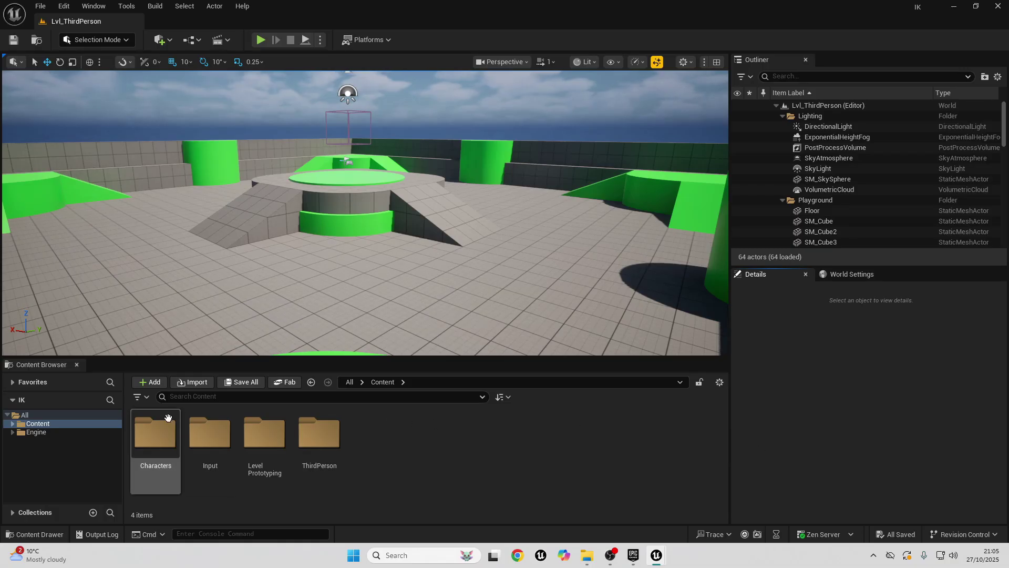
Open the mannequin's Unarmed animations folder under Characters > Mannequins > Anims
{"action": "double_click", "coordinate": [170, 448]}
{"action": "double_click", "coordinate": [167, 451]}
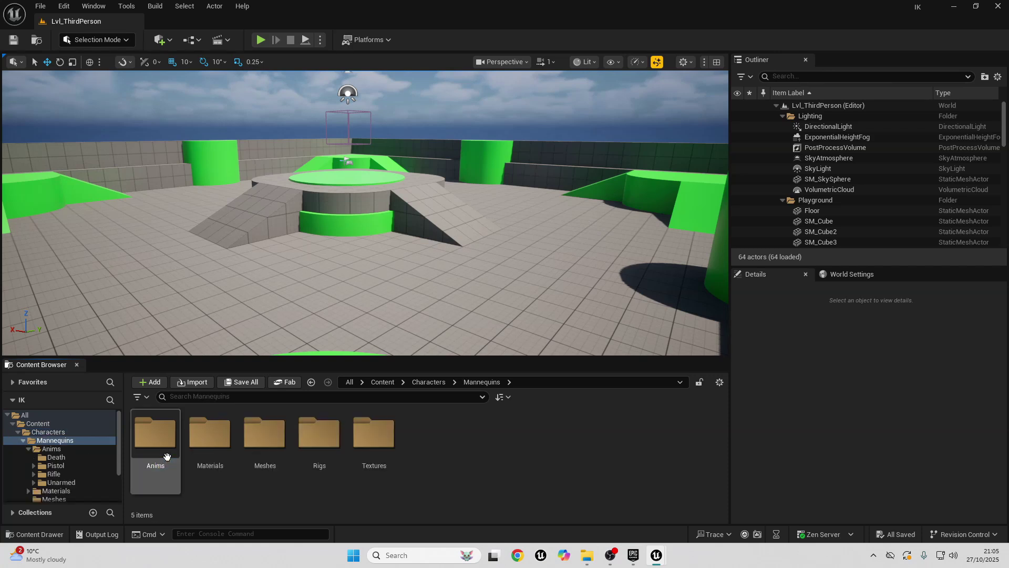
{"action": "double_click", "coordinate": [160, 444]}
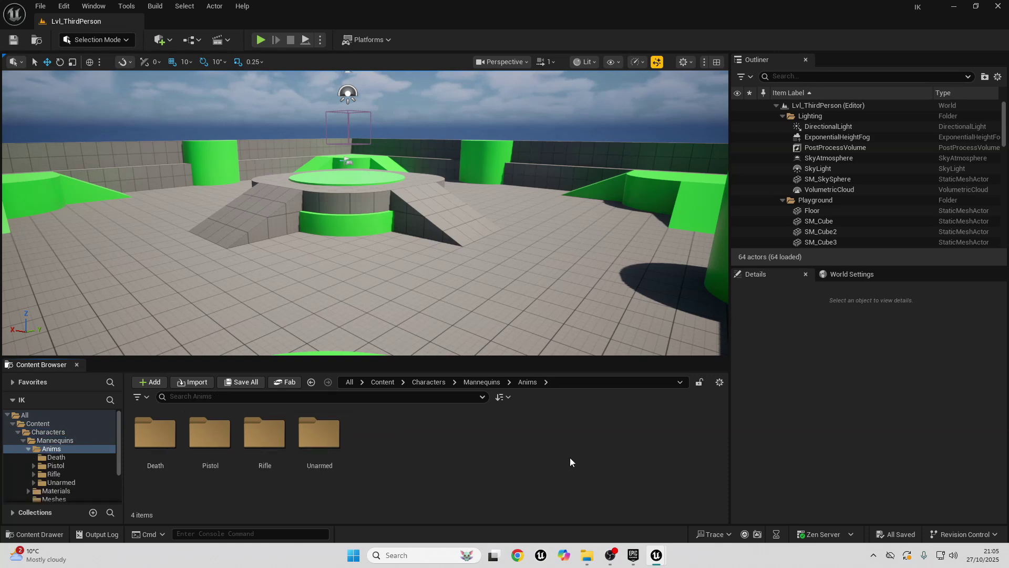
{"action": "double_click", "coordinate": [319, 434]}
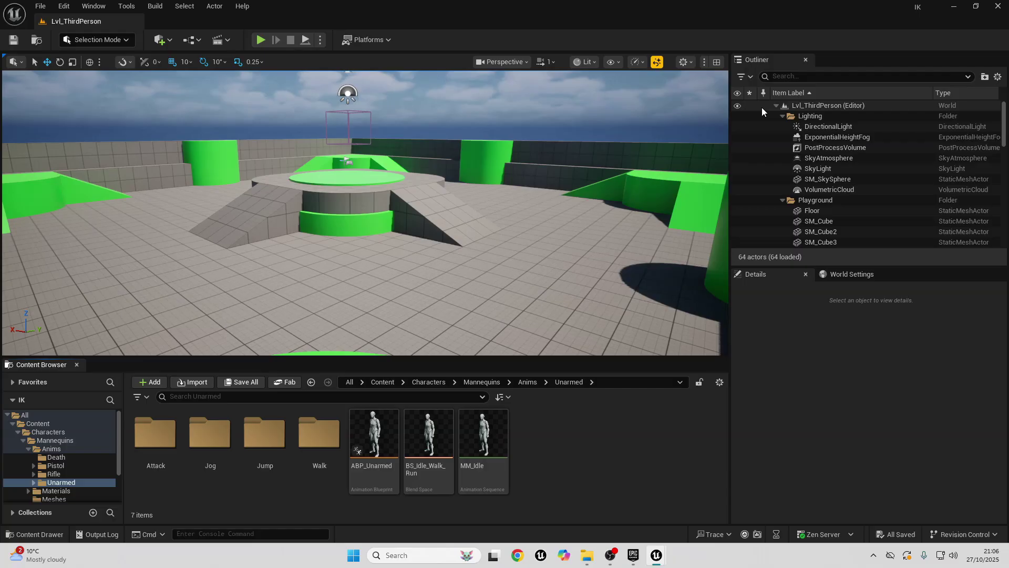
Import the desktop's A_TouchButton.FBX animation into the Unarmed folder using the SK_Mannequin skeleton
{"action": "key", "text": "super+Down"}
{"action": "left_click_drag", "start_coordinate": [978, 386], "coordinate": [630, 418]}
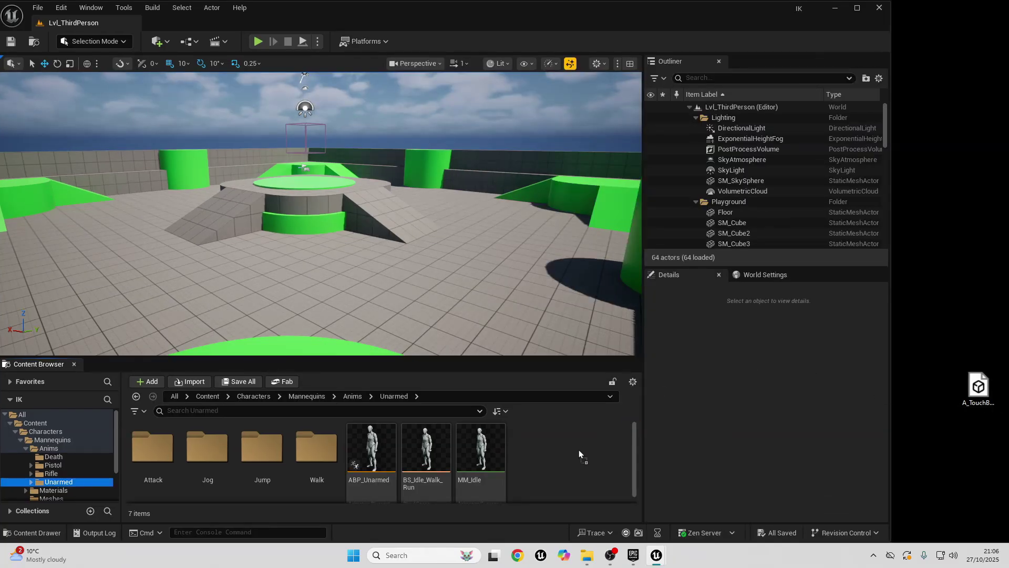
{"action": "left_click_drag", "start_coordinate": [579, 449], "coordinate": [578, 449]}
{"action": "scroll", "coordinate": [569, 302], "scroll_direction": "down", "scroll_amount": 3}
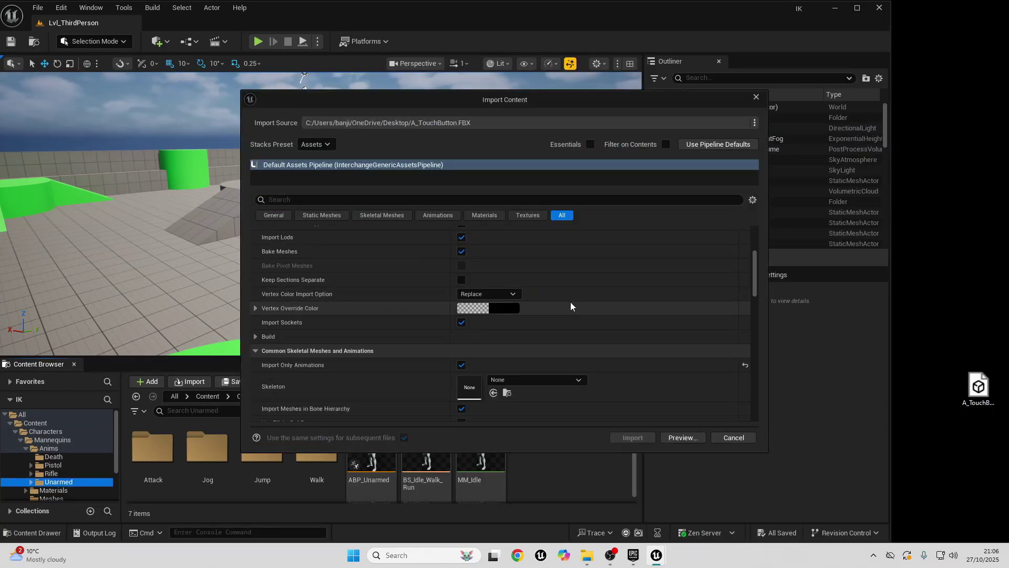
{"action": "scroll", "coordinate": [570, 302], "scroll_direction": "down", "scroll_amount": 2}
{"action": "left_click", "coordinate": [523, 312]}
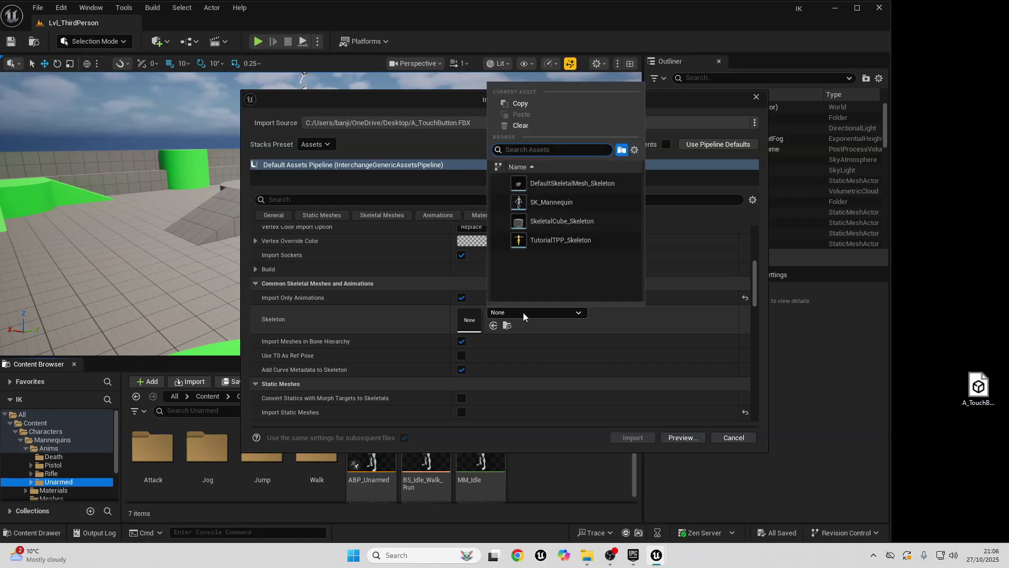
{"action": "left_click", "coordinate": [555, 204]}
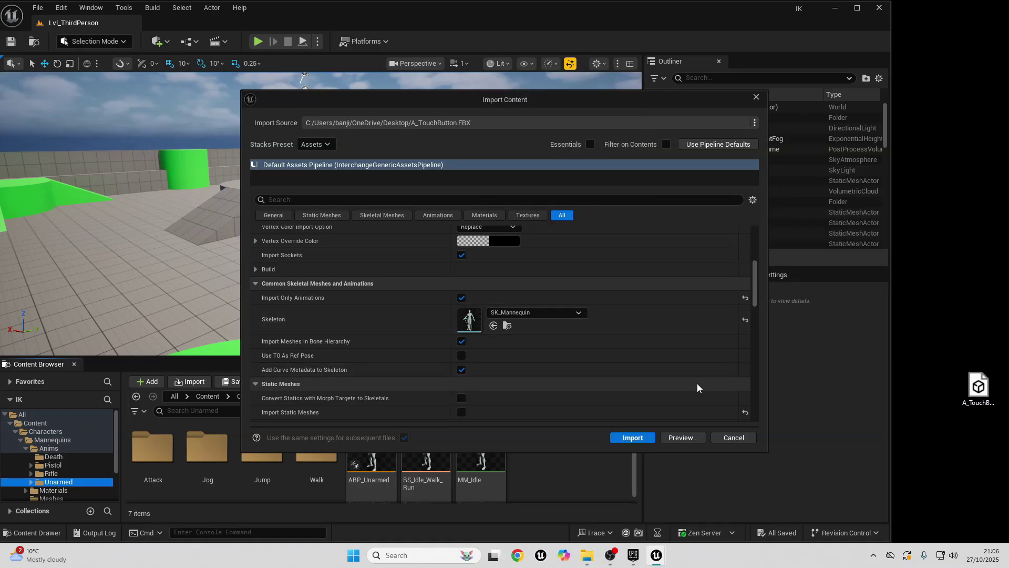
{"action": "left_click", "coordinate": [633, 437]}
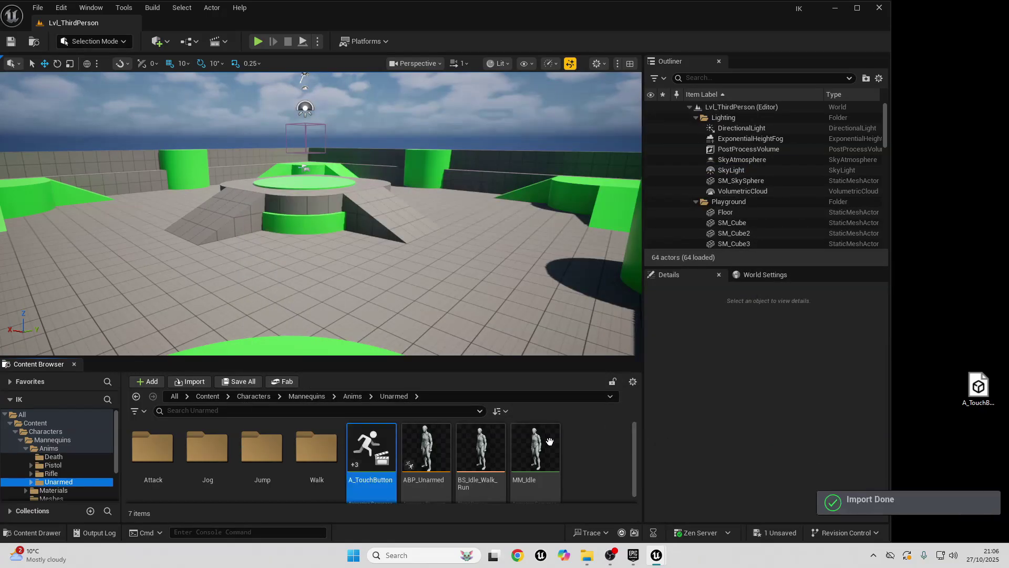
{"action": "left_click", "coordinate": [857, 8]}
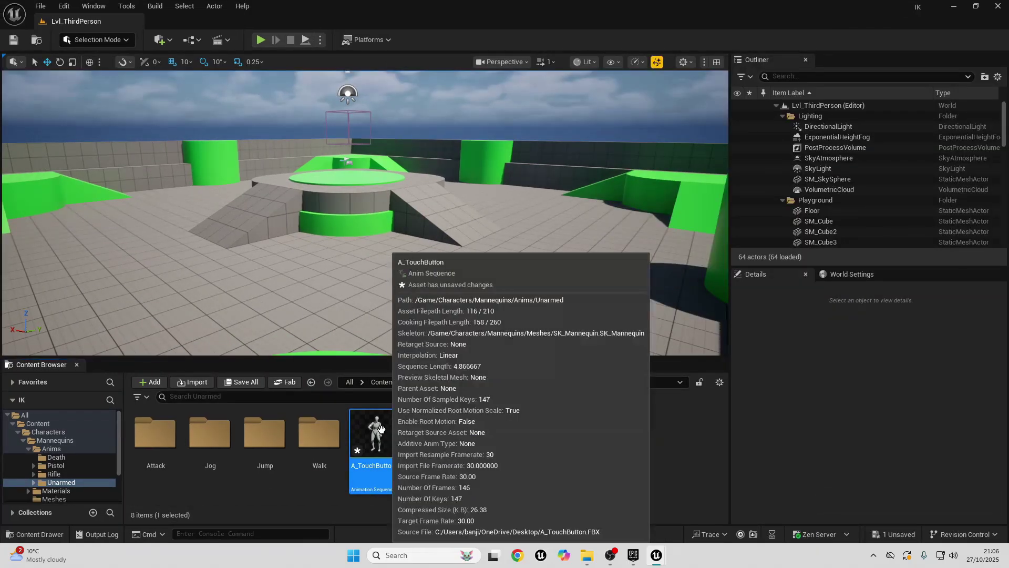
Create an animation montage from A_TouchButton, keep the suggested name, and open it
{"action": "right_click", "coordinate": [381, 428]}
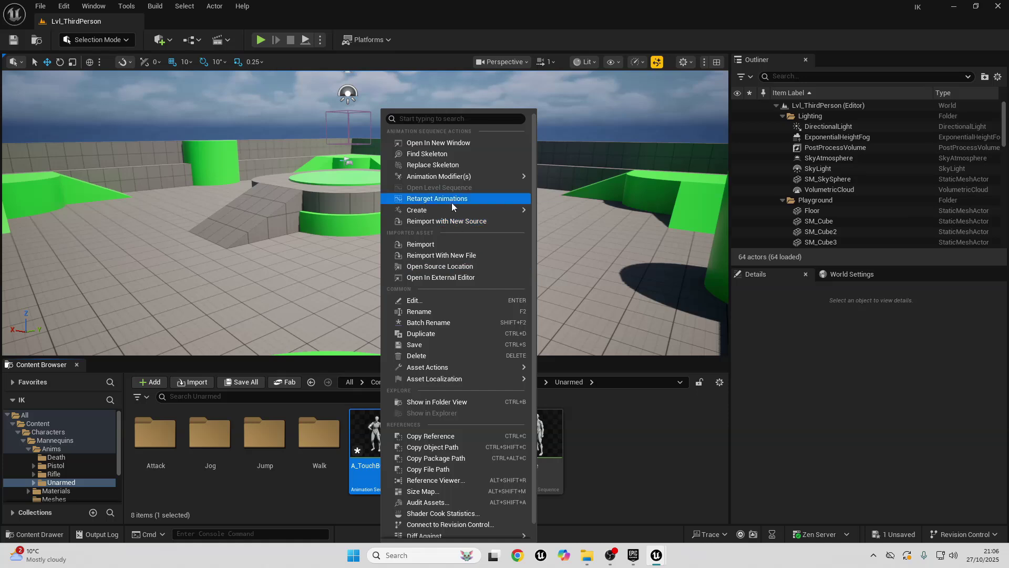
{"action": "mouse_move", "coordinate": [453, 211]}
{"action": "left_click", "coordinate": [574, 224]}
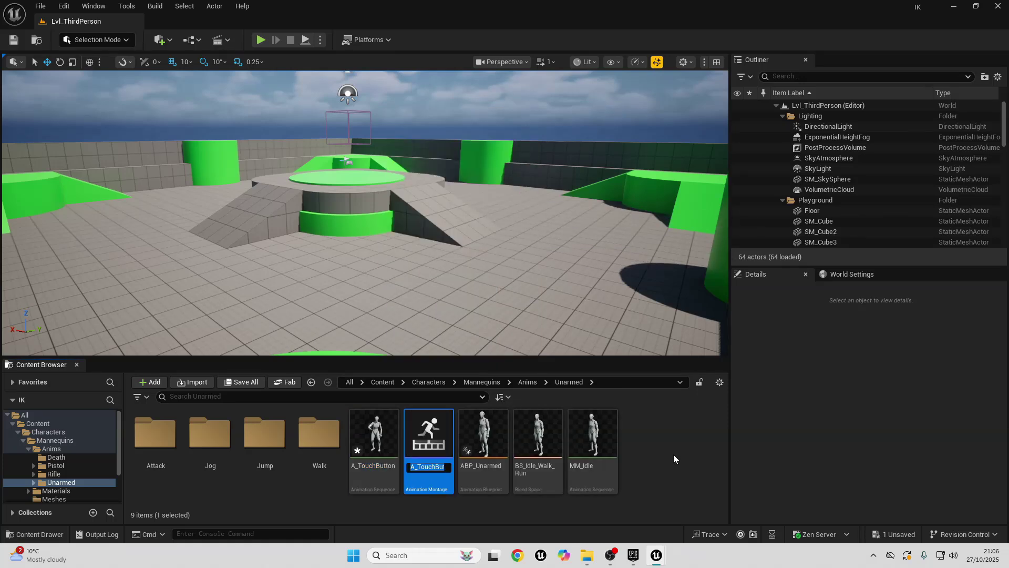
{"action": "key", "text": "Return"}
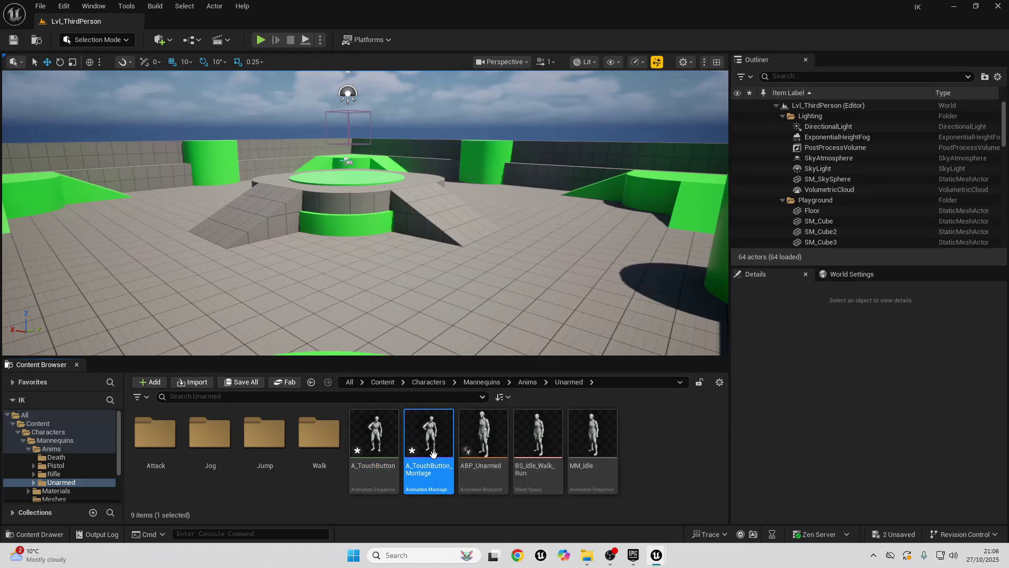
{"action": "double_click", "coordinate": [433, 453]}
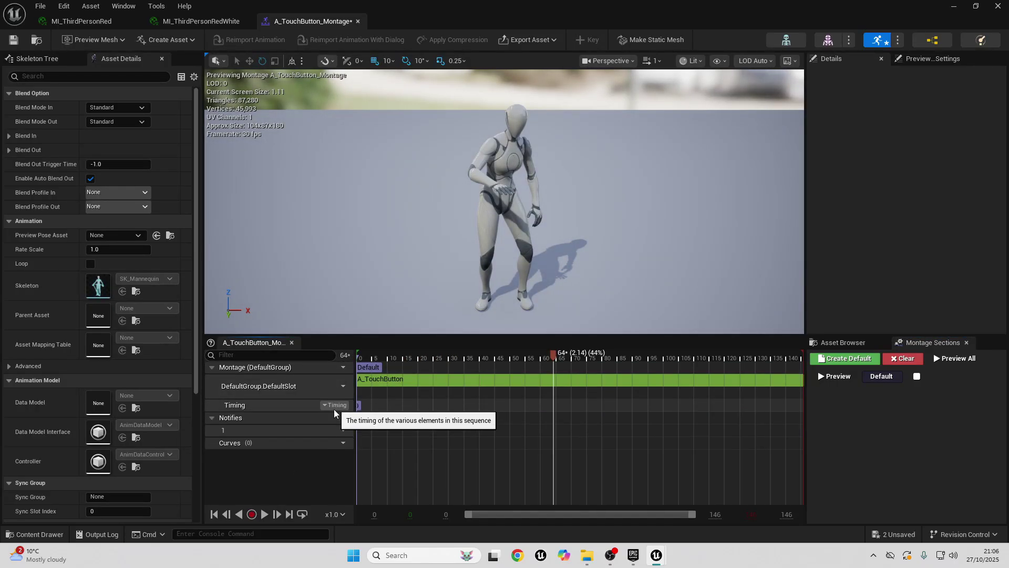
Add a new curve named pressbutton to the montage
{"action": "left_click", "coordinate": [336, 444]}
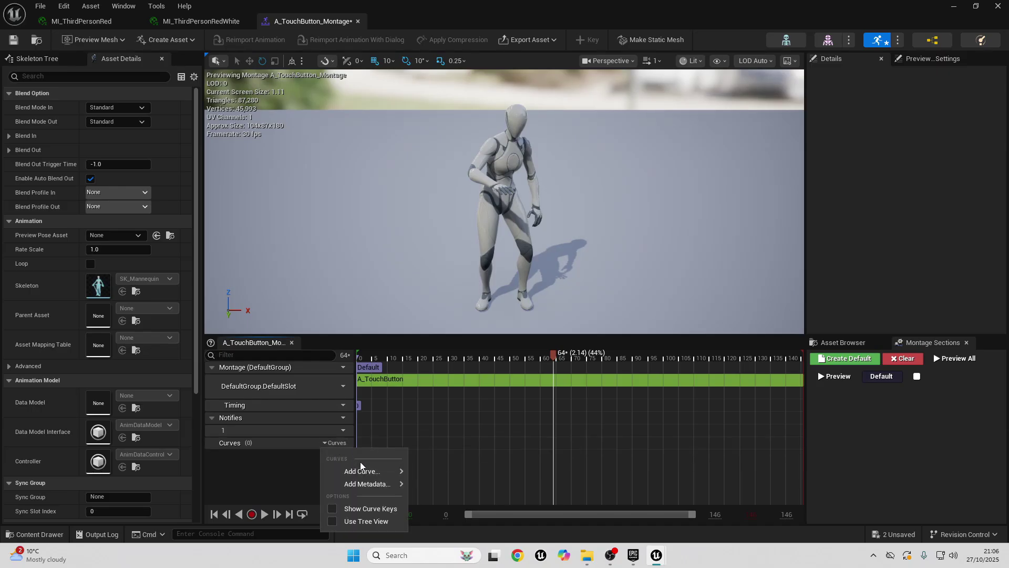
{"action": "mouse_move", "coordinate": [362, 471]}
{"action": "left_click", "coordinate": [471, 336]}
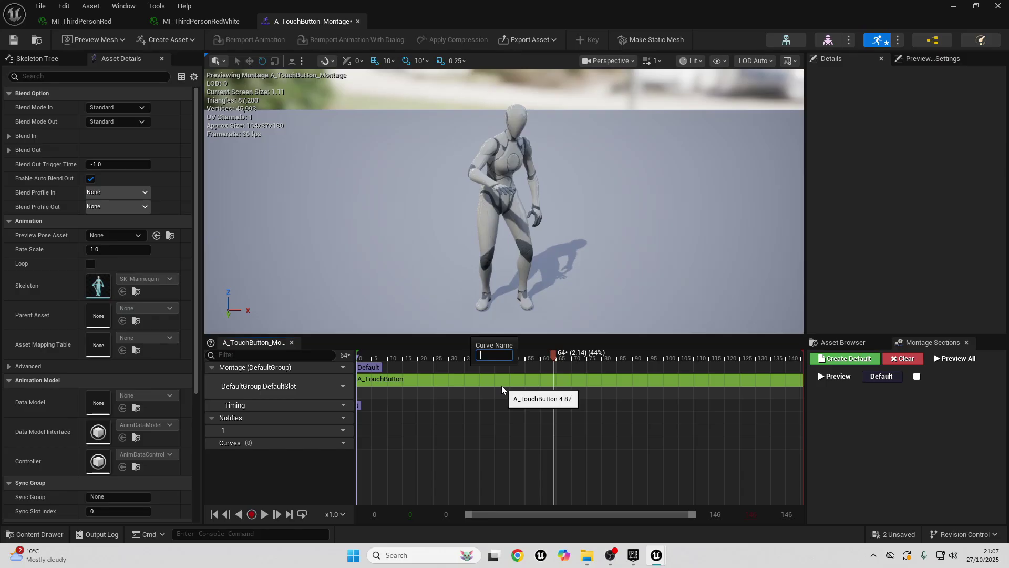
{"action": "type", "text": "pressbutton"}
{"action": "key", "text": "Return"}
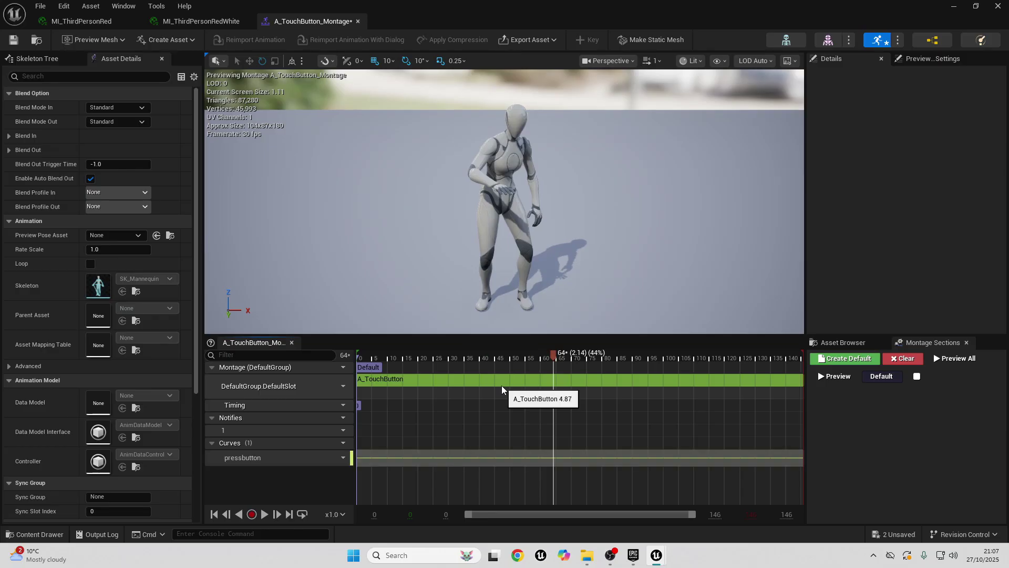
Open the pressbutton curve for editing and add a key at 0 s, the start of the animation
{"action": "double_click", "coordinate": [417, 459]}
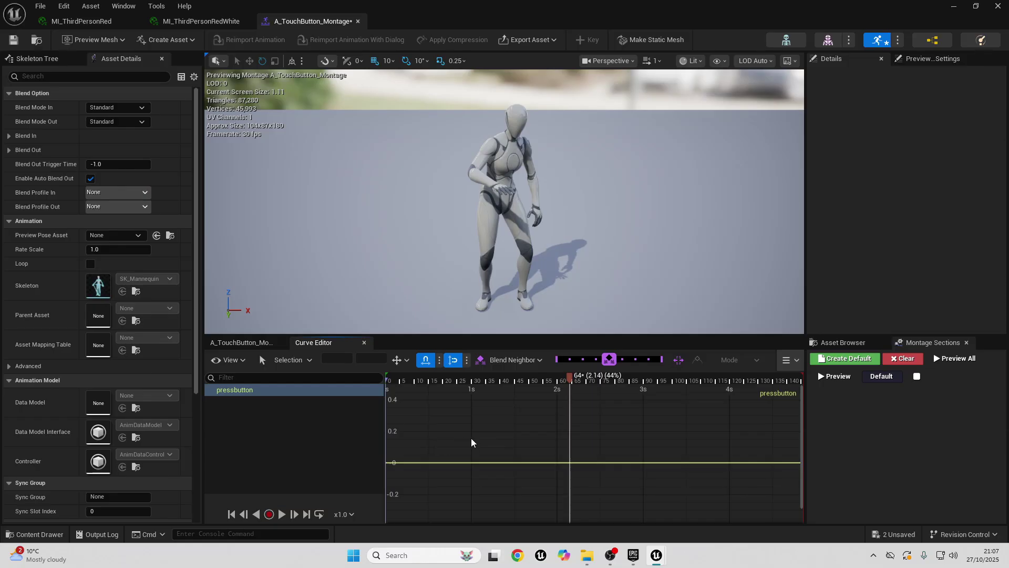
{"action": "scroll", "coordinate": [471, 442], "scroll_direction": "down", "scroll_amount": 4}
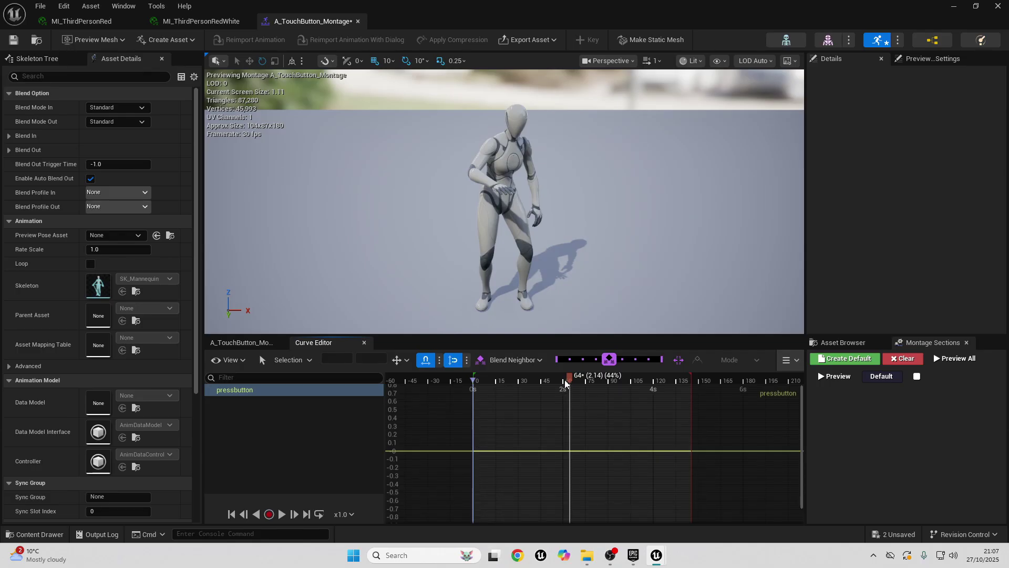
{"action": "left_click_drag", "start_coordinate": [565, 381], "coordinate": [472, 377]}
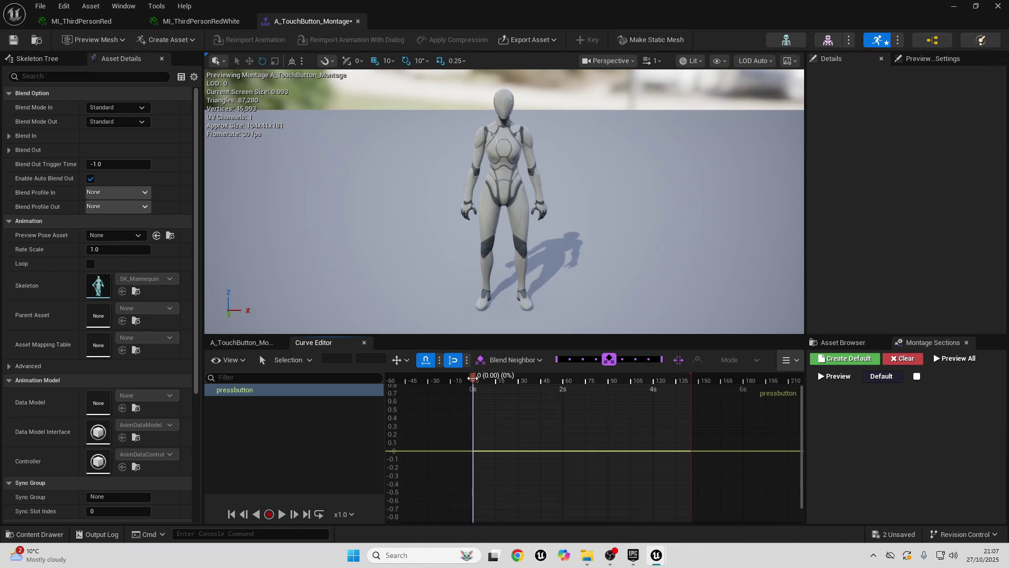
{"action": "right_click", "coordinate": [484, 439]}
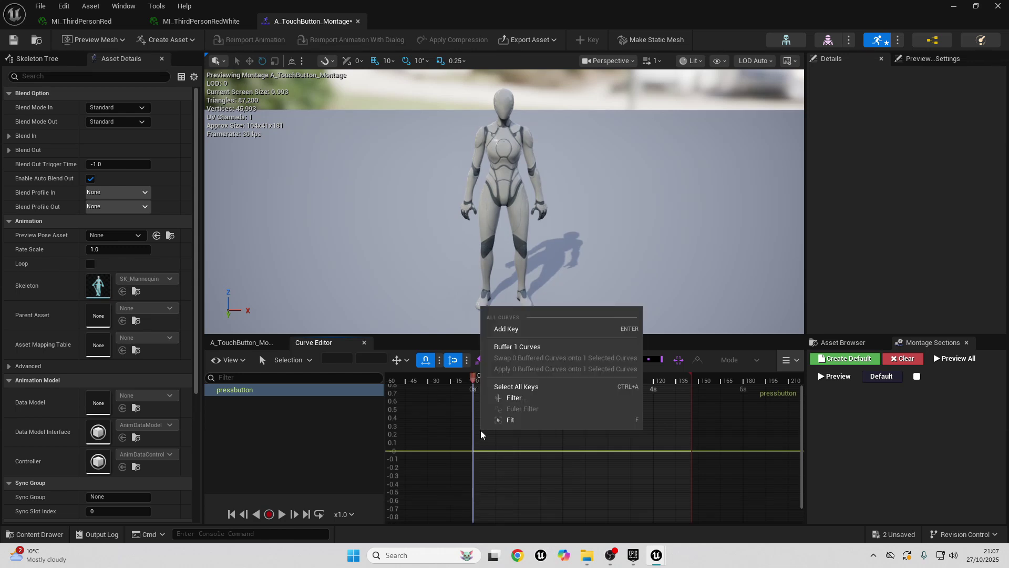
{"action": "left_click", "coordinate": [515, 329]}
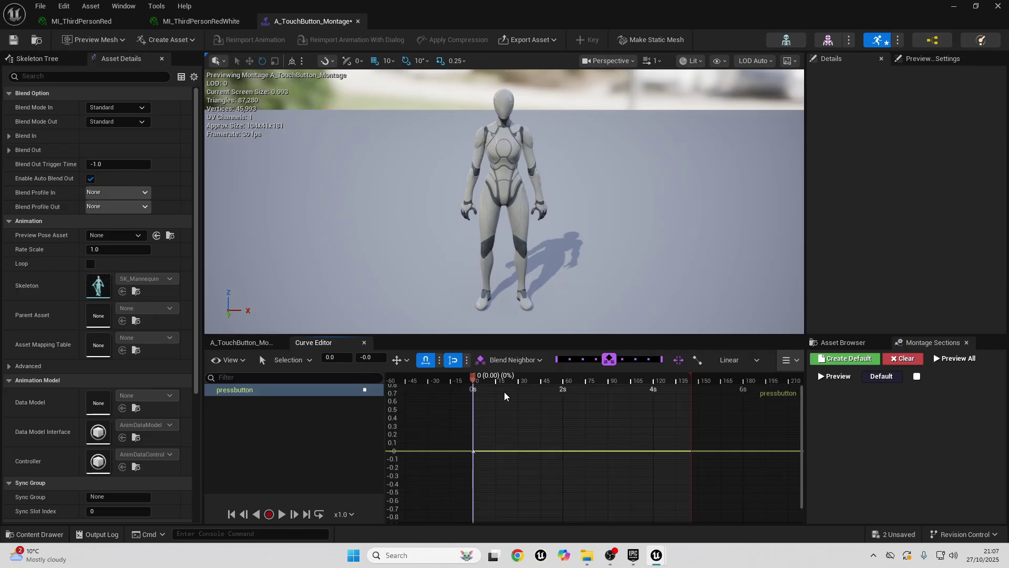
Add a pressbutton key at about 1.37 s, where the hand reaches forward, and set its value to 1
{"action": "left_click", "coordinate": [282, 514]}
{"action": "left_click", "coordinate": [495, 374]}
{"action": "left_click_drag", "start_coordinate": [496, 379], "coordinate": [534, 390]}
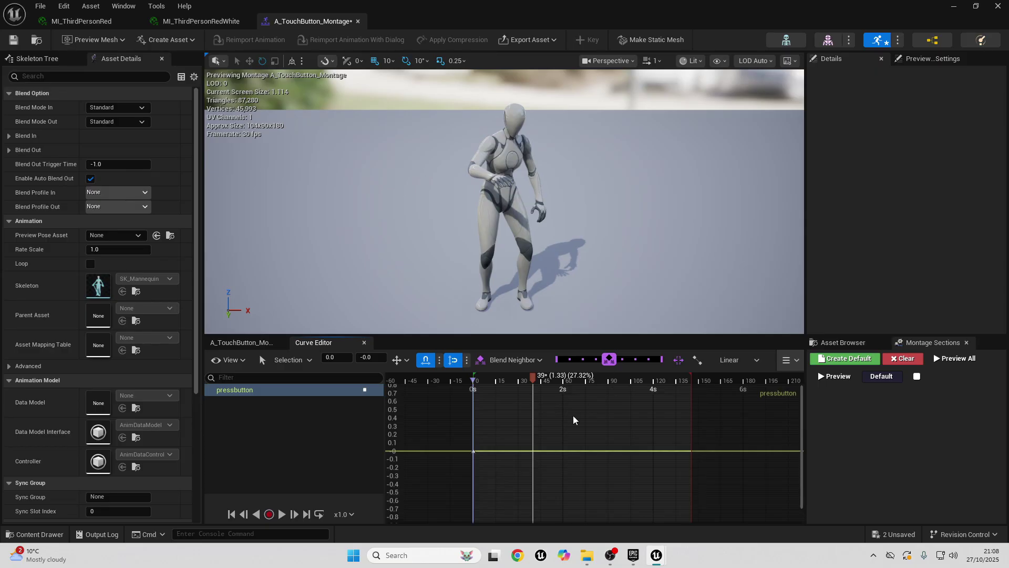
{"action": "right_click", "coordinate": [536, 455]}
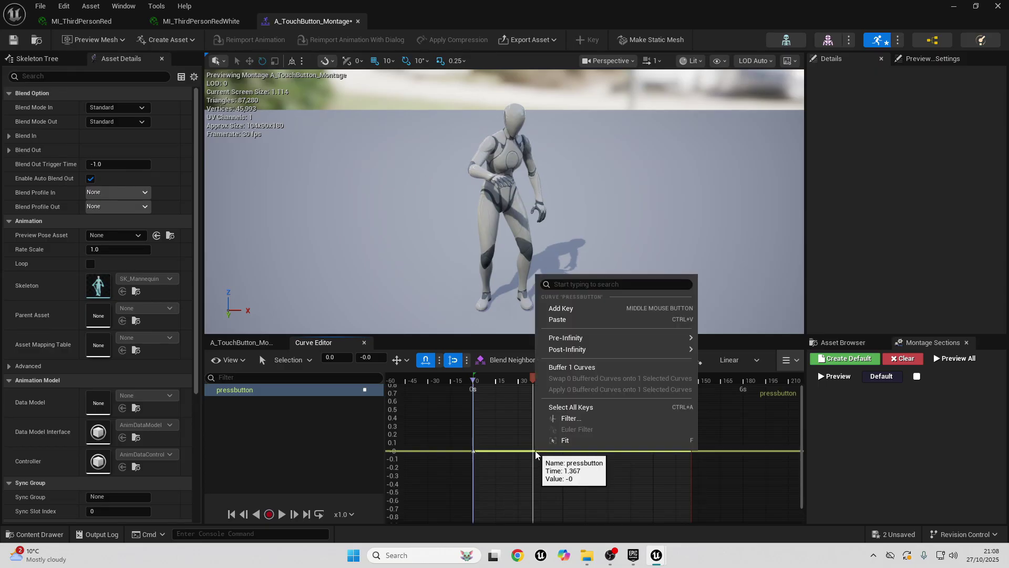
{"action": "left_click", "coordinate": [571, 309]}
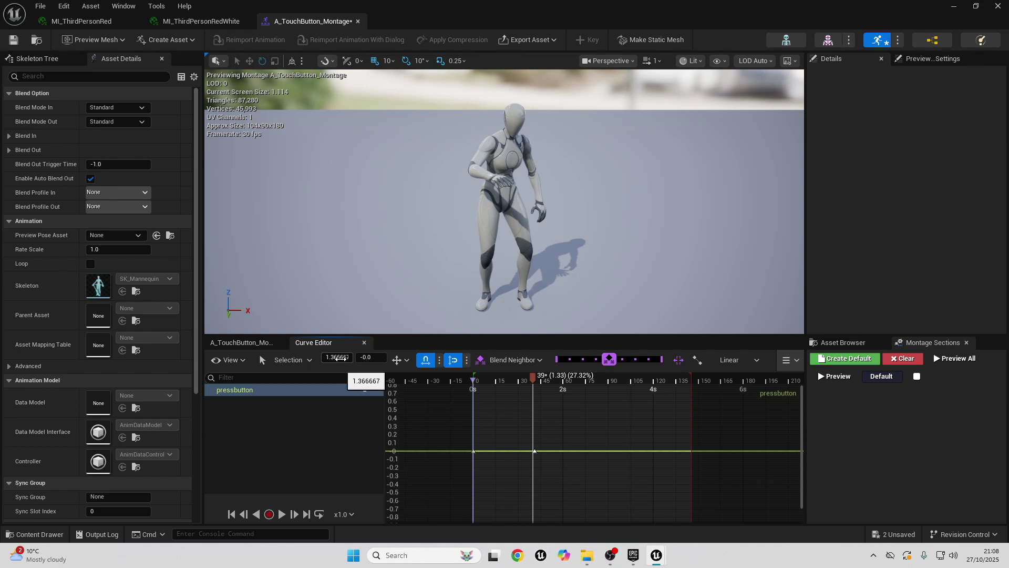
{"action": "left_click", "coordinate": [368, 357]}
{"action": "type", "text": "1"}
{"action": "key", "text": "Return"}
Add another pressbutton key at about 3.4 s, on the flat section at value 1
{"action": "scroll", "coordinate": [609, 417], "scroll_direction": "down", "scroll_amount": 4}
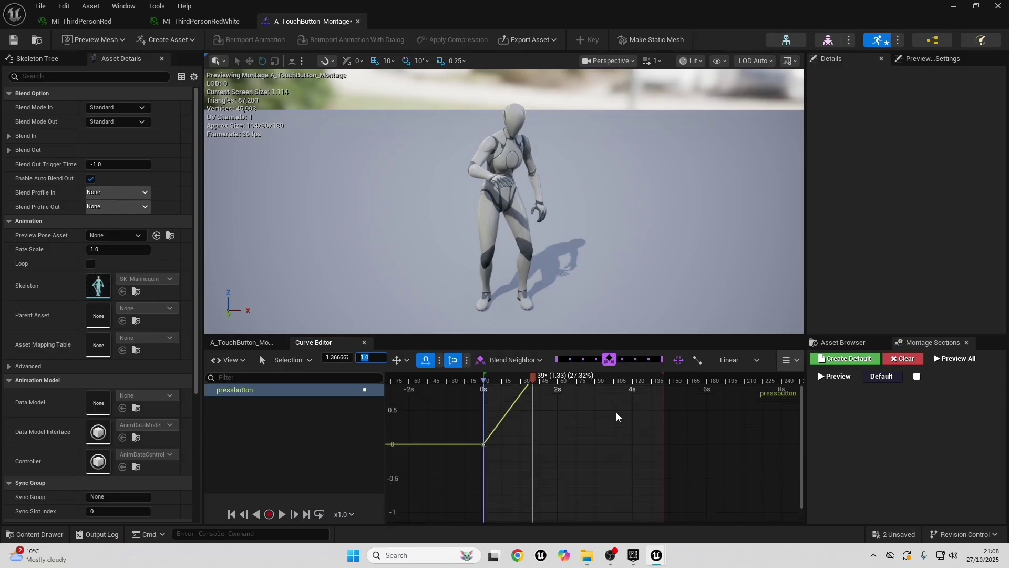
{"action": "scroll", "coordinate": [575, 402], "scroll_direction": "down", "scroll_amount": 1}
{"action": "left_click_drag", "start_coordinate": [535, 381], "coordinate": [566, 388]}
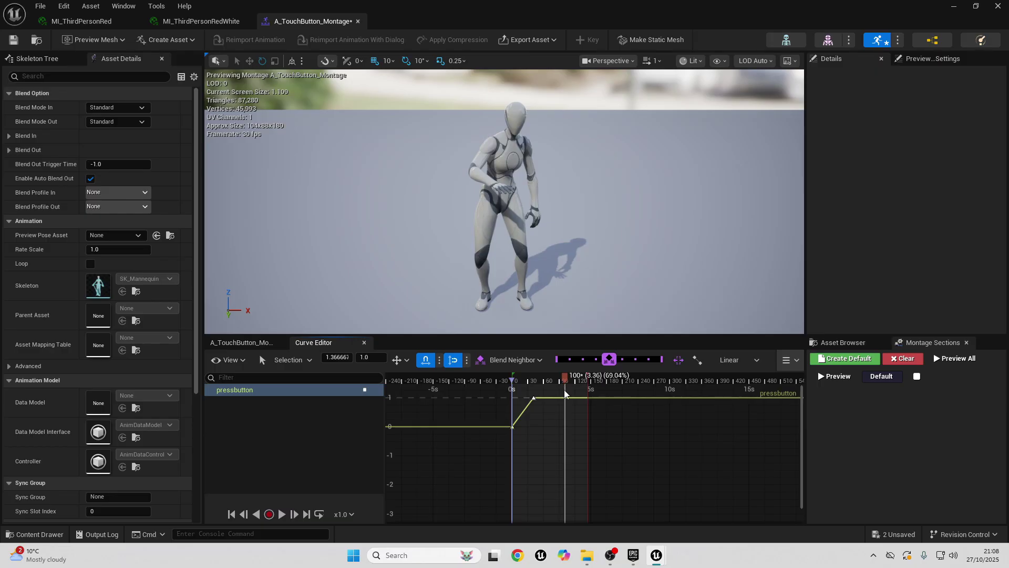
{"action": "right_click", "coordinate": [566, 400]}
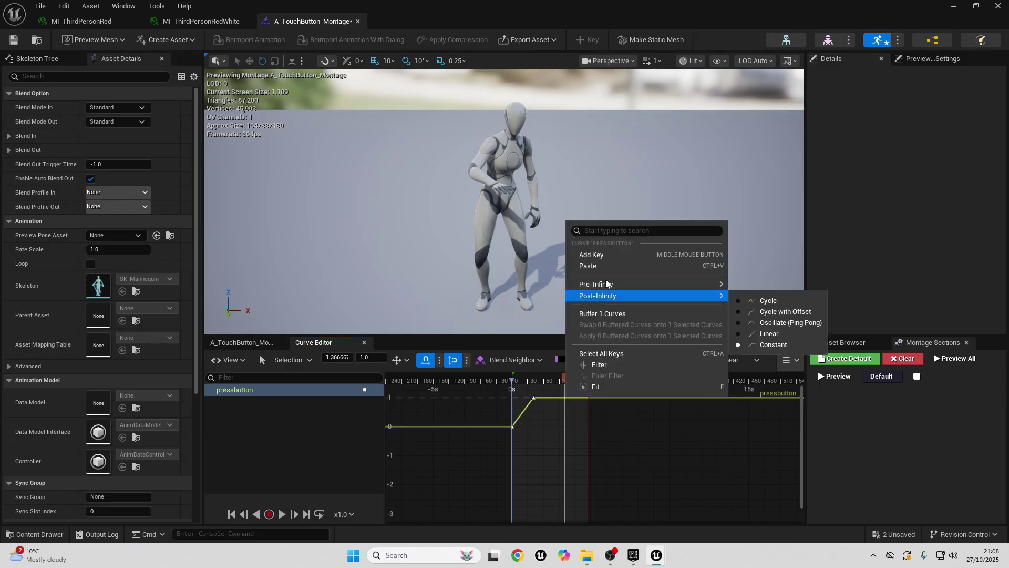
{"action": "left_click", "coordinate": [591, 255]}
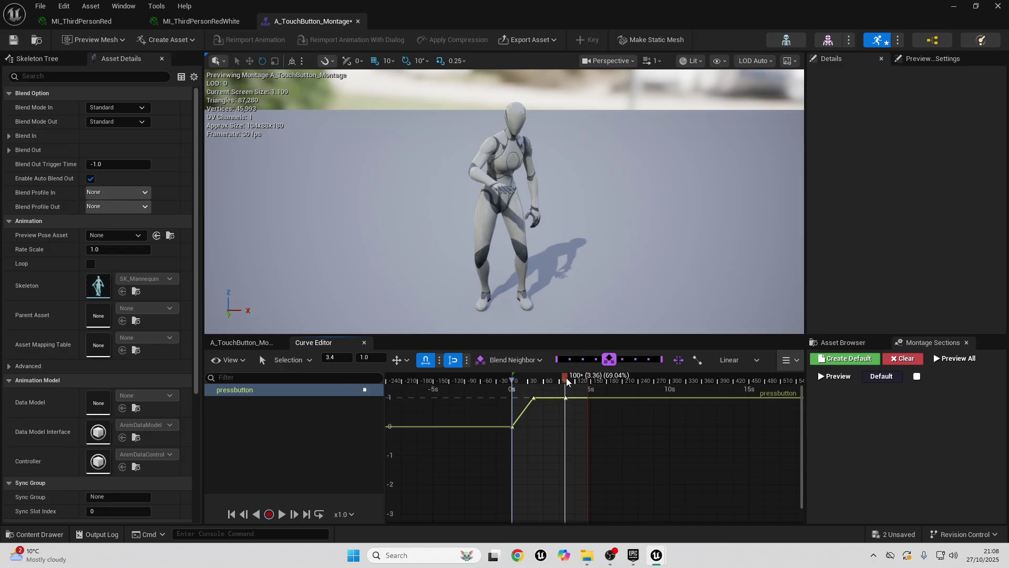
Add a pressbutton key near the end of the animation at about 4.77 s and set its value to 0
{"action": "left_click", "coordinate": [282, 513]}
{"action": "left_click", "coordinate": [282, 514]}
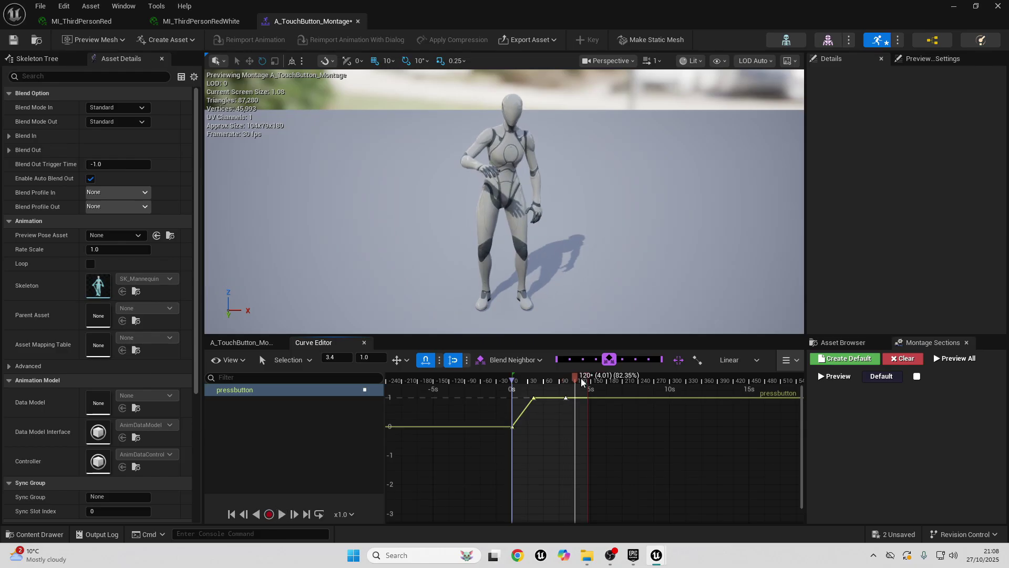
{"action": "left_click_drag", "start_coordinate": [587, 382], "coordinate": [613, 384]}
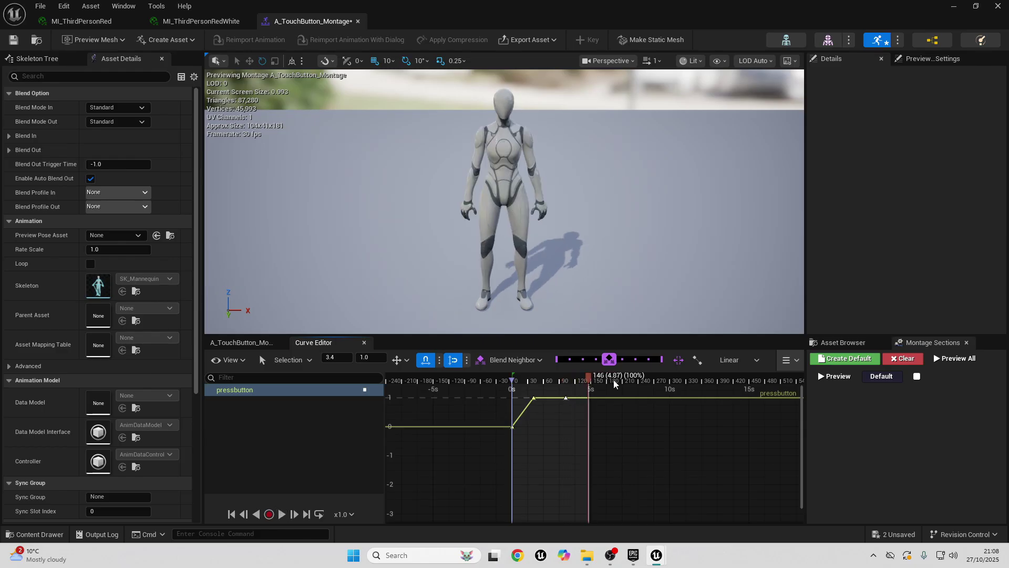
{"action": "right_click", "coordinate": [588, 401]}
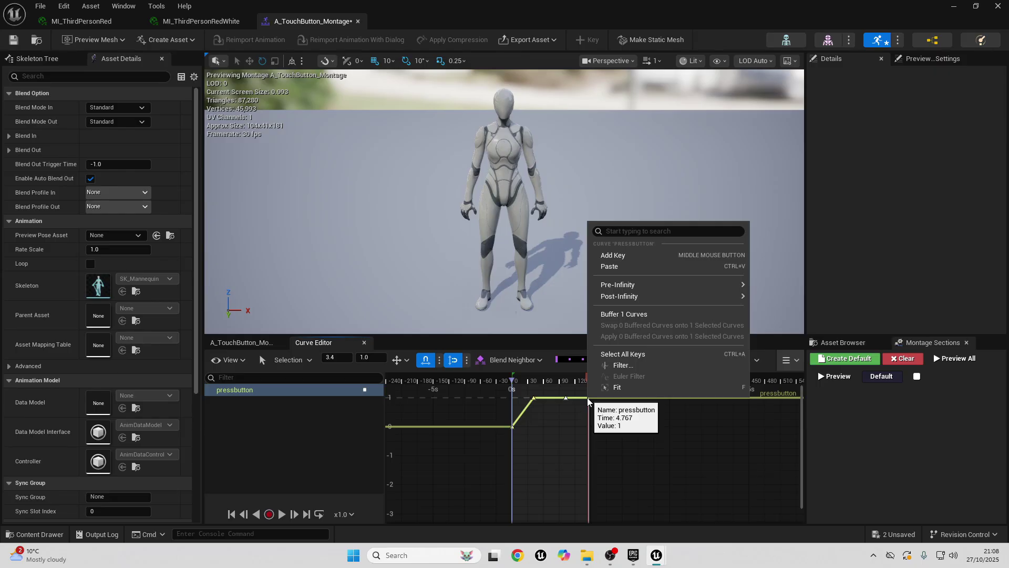
{"action": "left_click", "coordinate": [630, 256]}
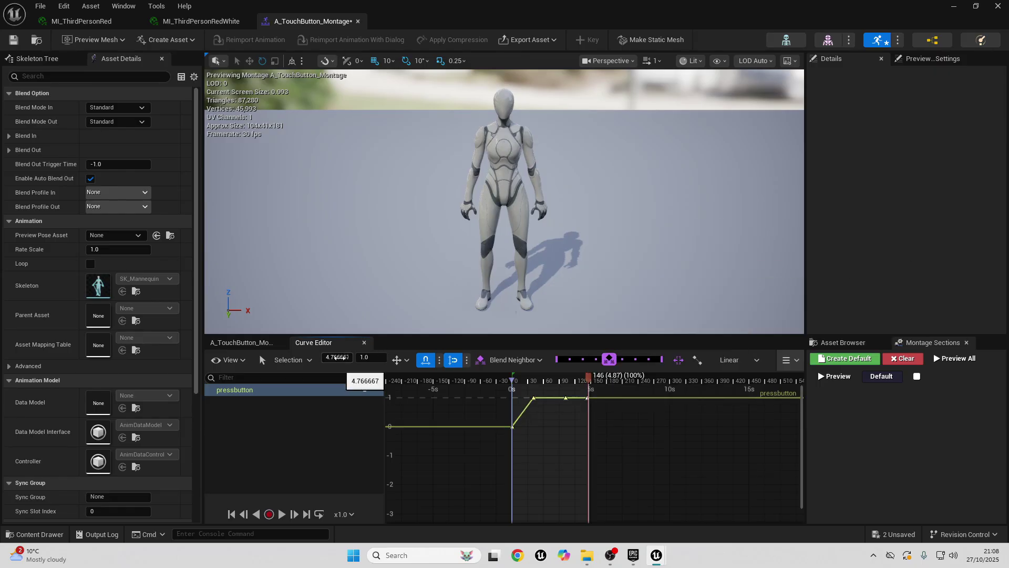
{"action": "left_click", "coordinate": [378, 362]}
{"action": "type", "text": "0"}
{"action": "key", "text": "Return"}
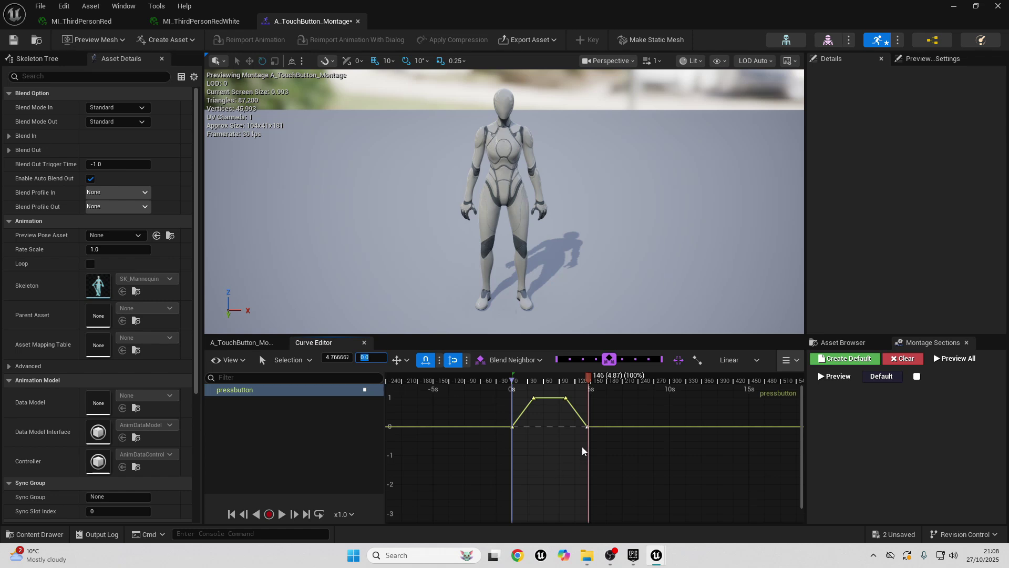
{"action": "mouse_move", "coordinate": [553, 402]}
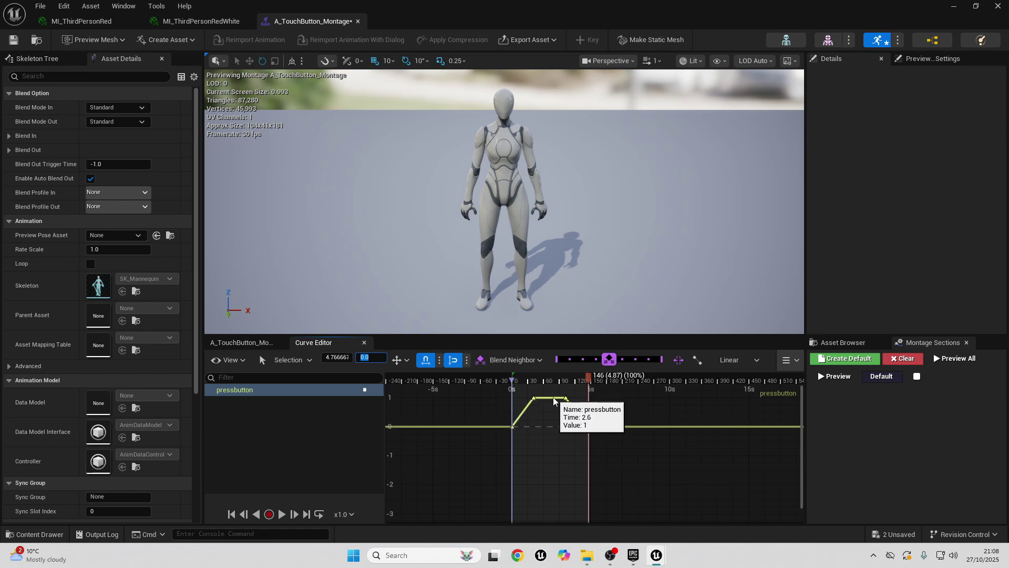
Set the interpolation of the pressbutton keys at 0 s and 3.4 s to Auto
{"action": "left_click", "coordinate": [513, 427]}
{"action": "right_click", "coordinate": [512, 428]}
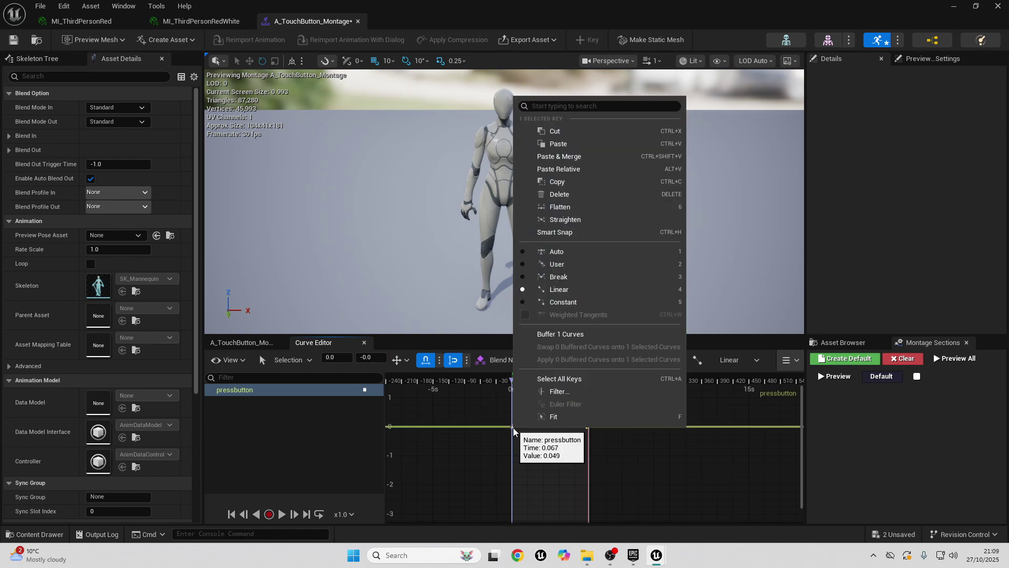
{"action": "left_click", "coordinate": [560, 254]}
{"action": "left_click", "coordinate": [565, 398]}
{"action": "right_click", "coordinate": [566, 399]}
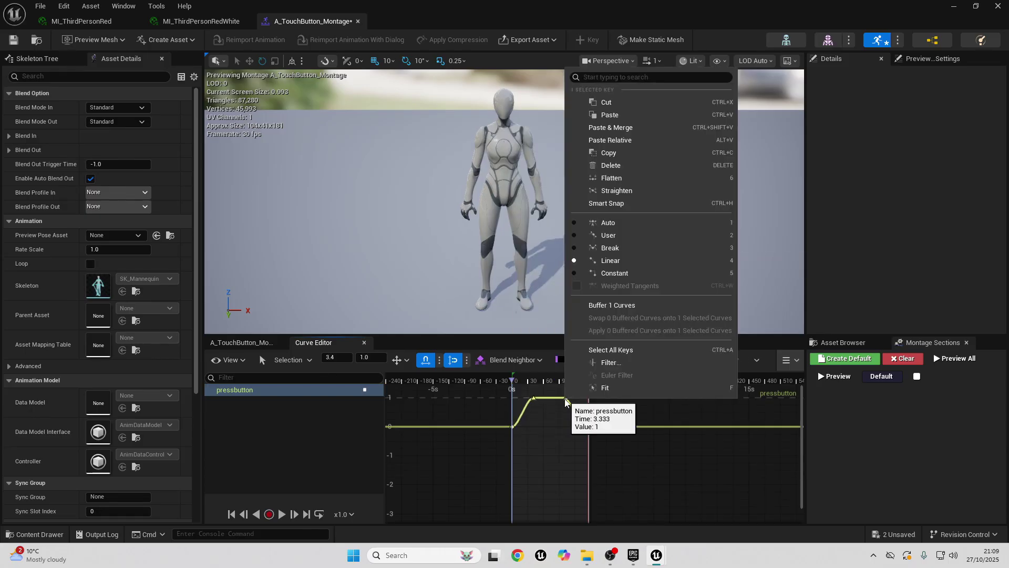
{"action": "left_click", "coordinate": [605, 222]}
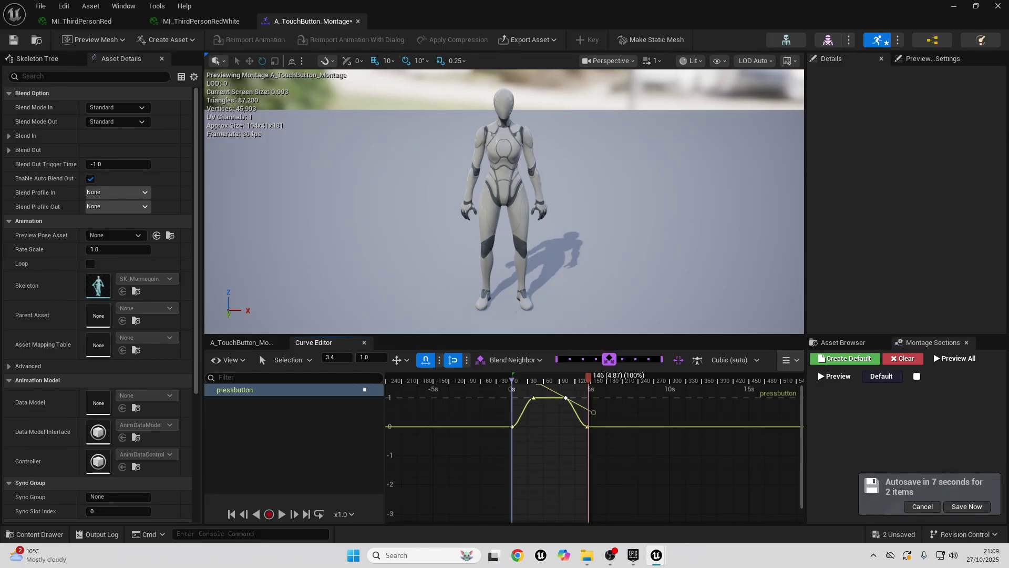
Create an Actor Blueprint class named BP_Button in the ThirdPerson Blueprints folder
{"action": "left_click", "coordinate": [954, 6]}
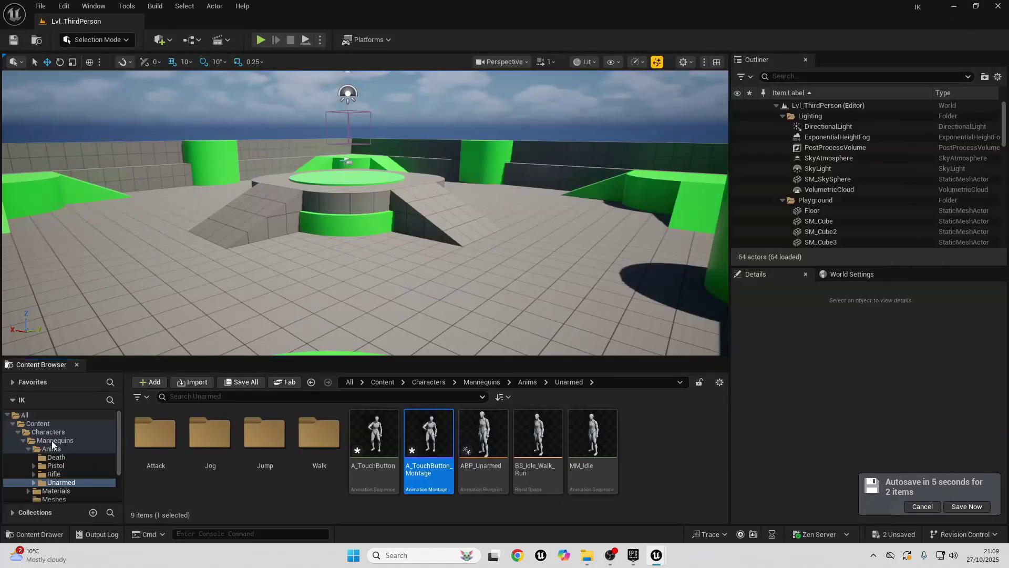
{"action": "scroll", "coordinate": [58, 441], "scroll_direction": "down", "scroll_amount": 3}
{"action": "left_click", "coordinate": [59, 490]}
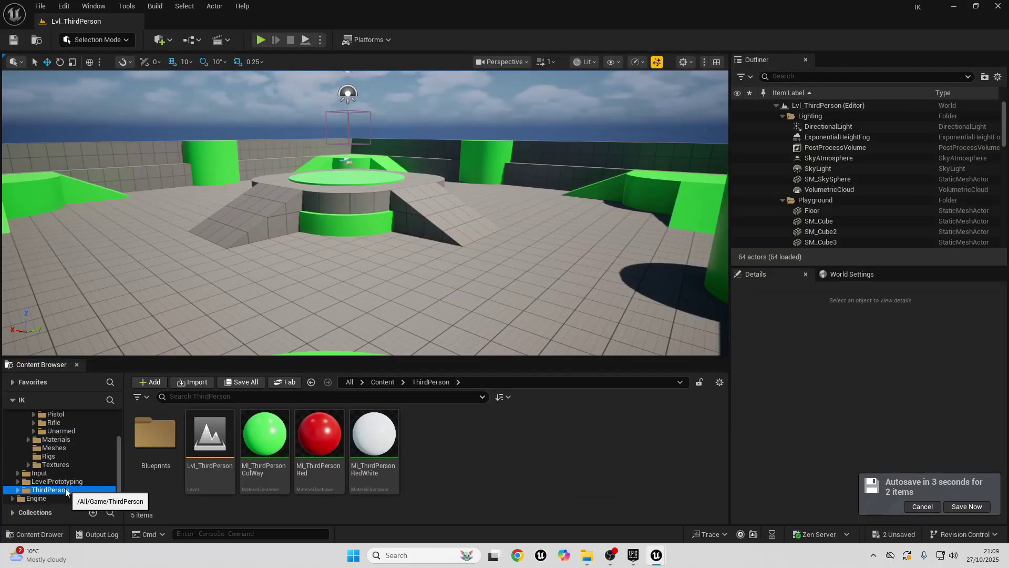
{"action": "double_click", "coordinate": [155, 434]}
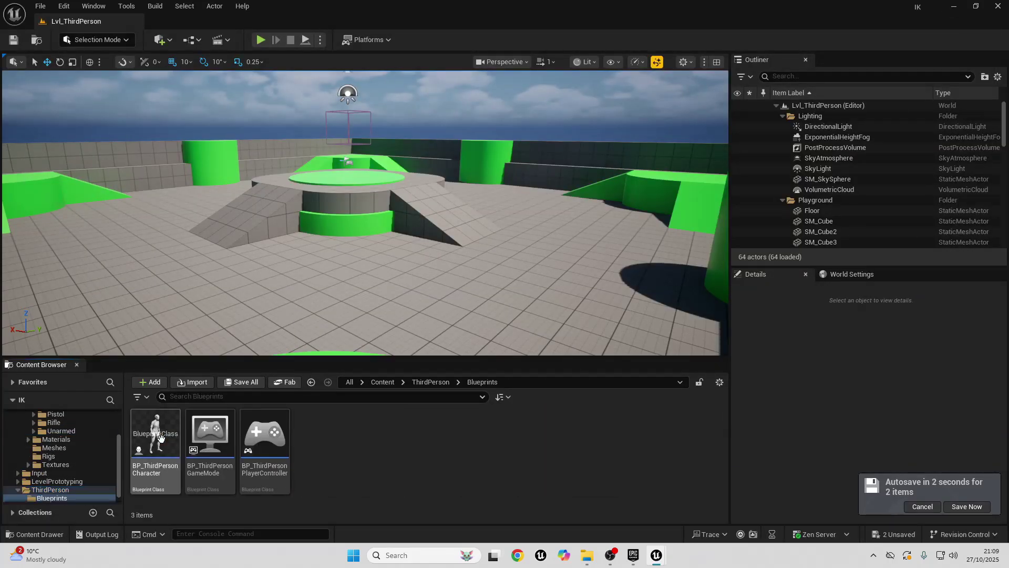
{"action": "right_click", "coordinate": [342, 445]}
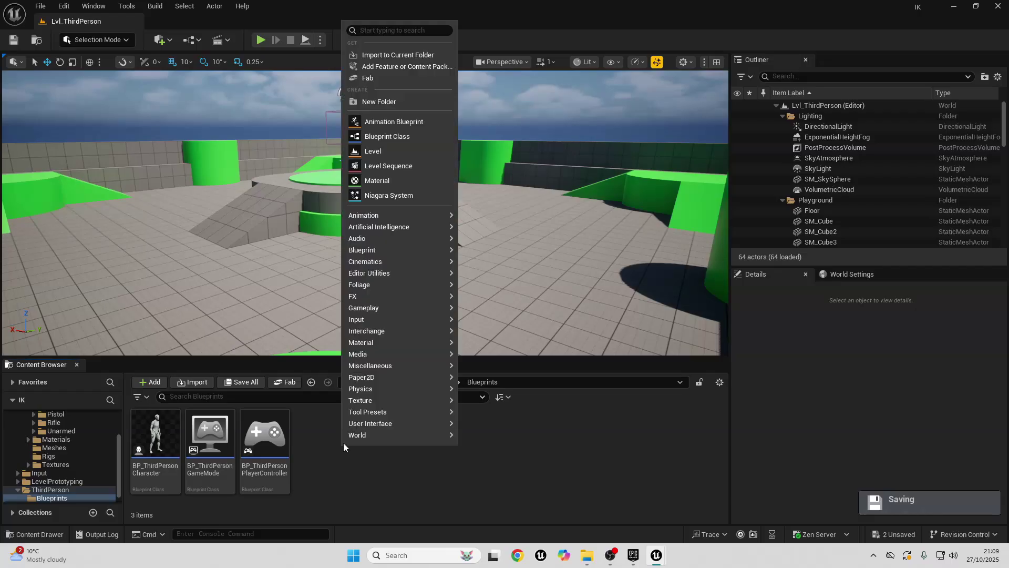
{"action": "left_click", "coordinate": [396, 137]}
{"action": "left_click", "coordinate": [387, 200]}
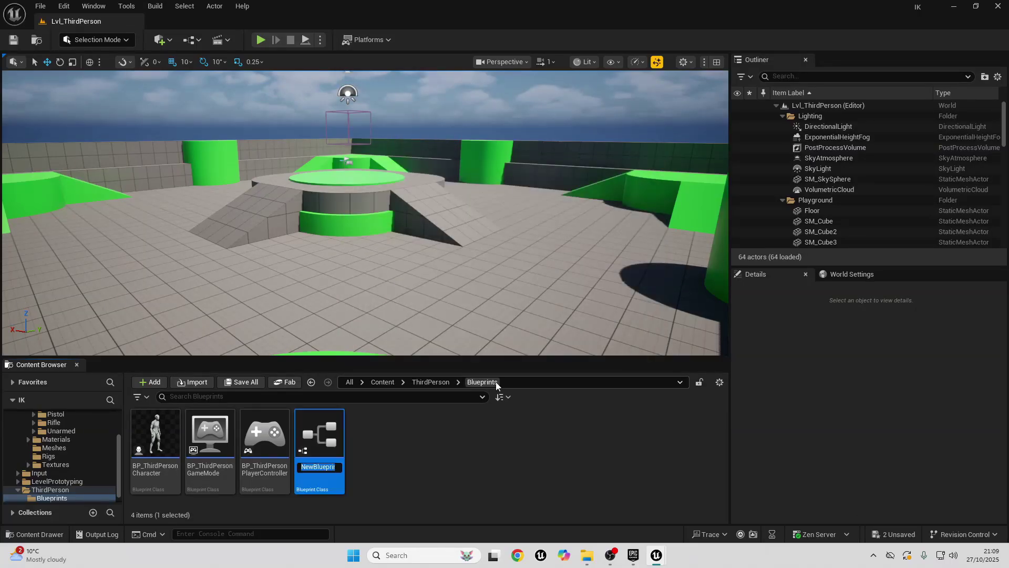
{"action": "type", "text": "BP_Button"}
{"action": "key", "text": "Return"}
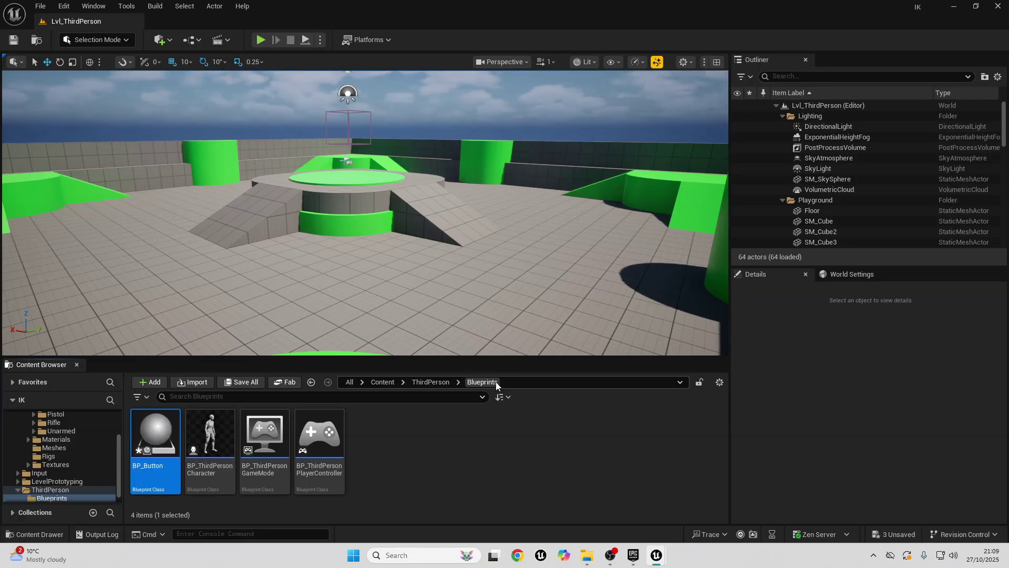
Open BP_Button for editing and add a Sphere component under its default scene root
{"action": "double_click", "coordinate": [152, 437]}
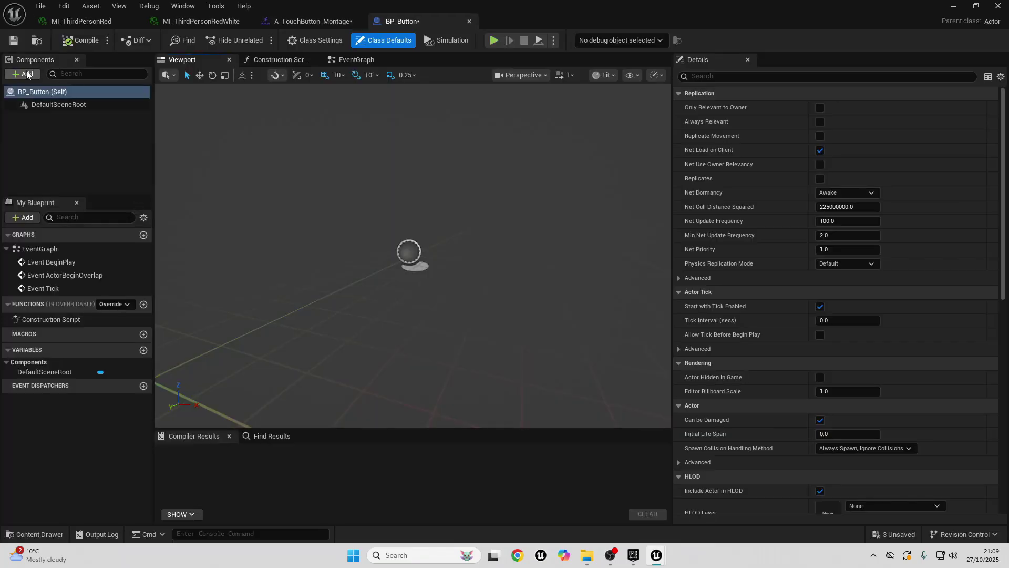
{"action": "left_click", "coordinate": [27, 75]}
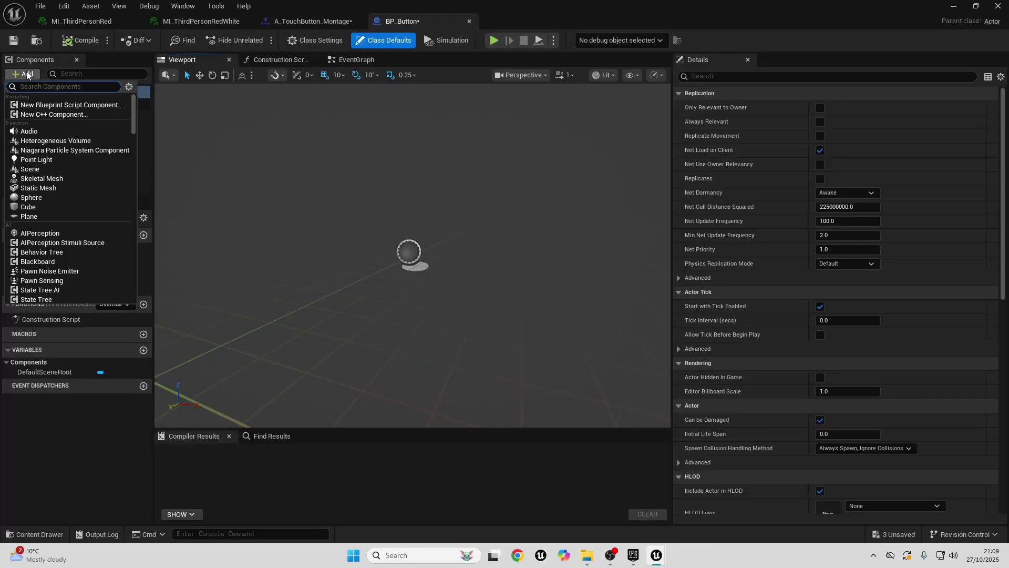
{"action": "left_click", "coordinate": [39, 197]}
Assign the MI_ThirdPersonRed material to the Sphere component's Element 0
{"action": "left_click", "coordinate": [883, 322]}
{"action": "type", "text": "red"}
{"action": "scroll", "coordinate": [999, 263], "scroll_direction": "down", "scroll_amount": 5}
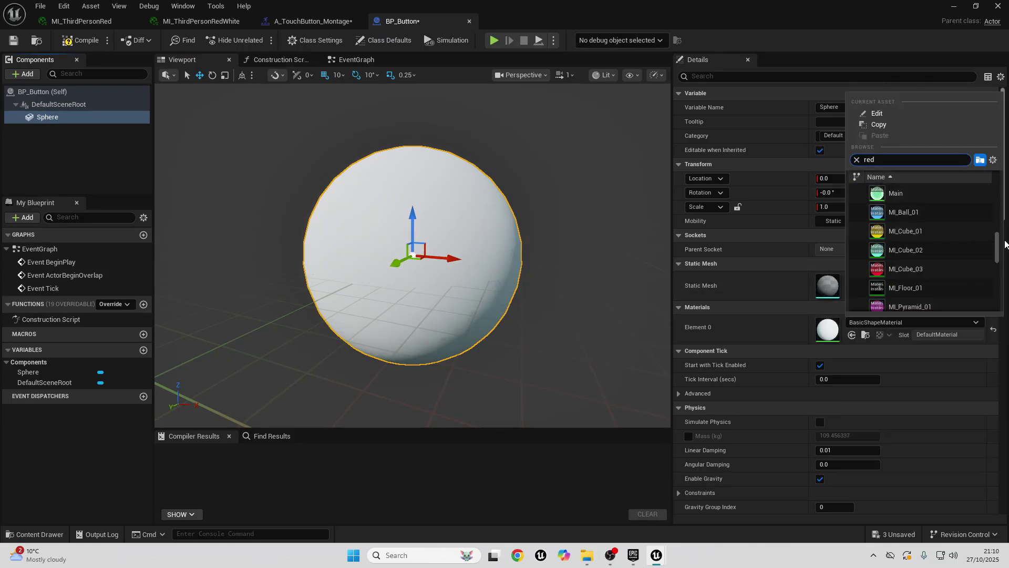
{"action": "scroll", "coordinate": [1001, 266], "scroll_direction": "down", "scroll_amount": 5}
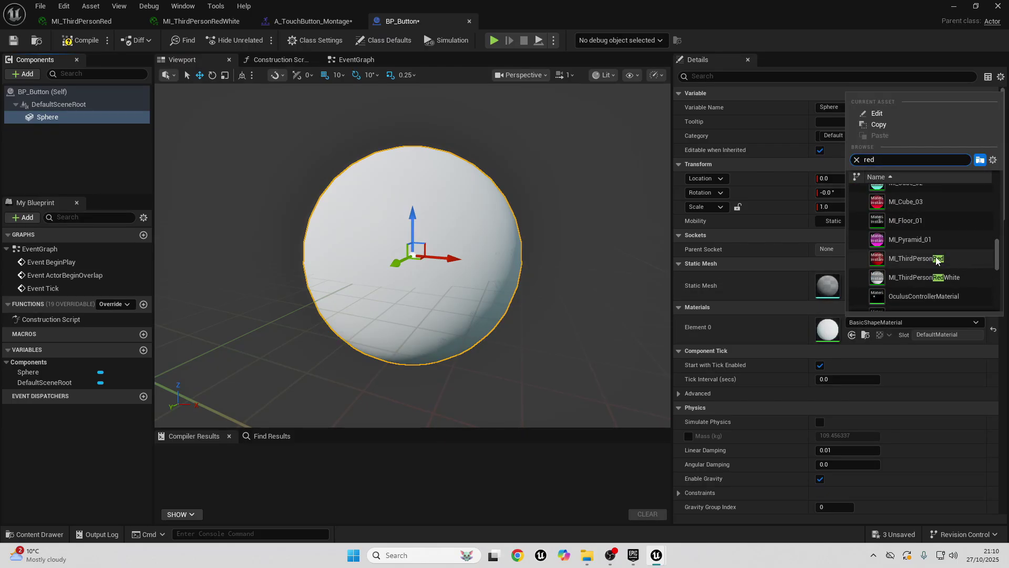
{"action": "left_click", "coordinate": [909, 259]}
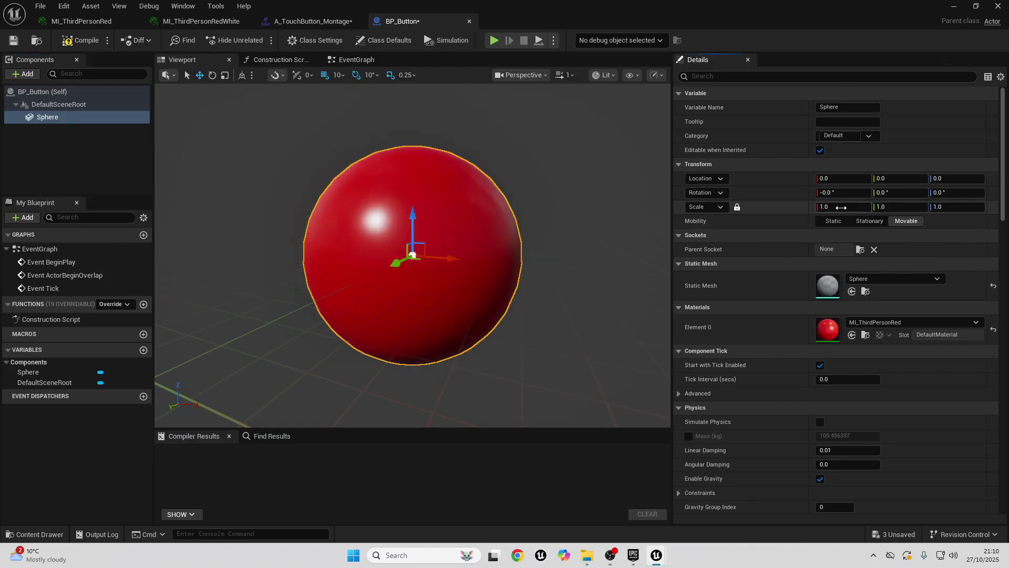
Scale the Sphere component uniformly to 0.1 and compile BP_Button
{"action": "left_click", "coordinate": [842, 207]}
{"action": "type", "text": "0.1"}
{"action": "key", "text": "Return"}
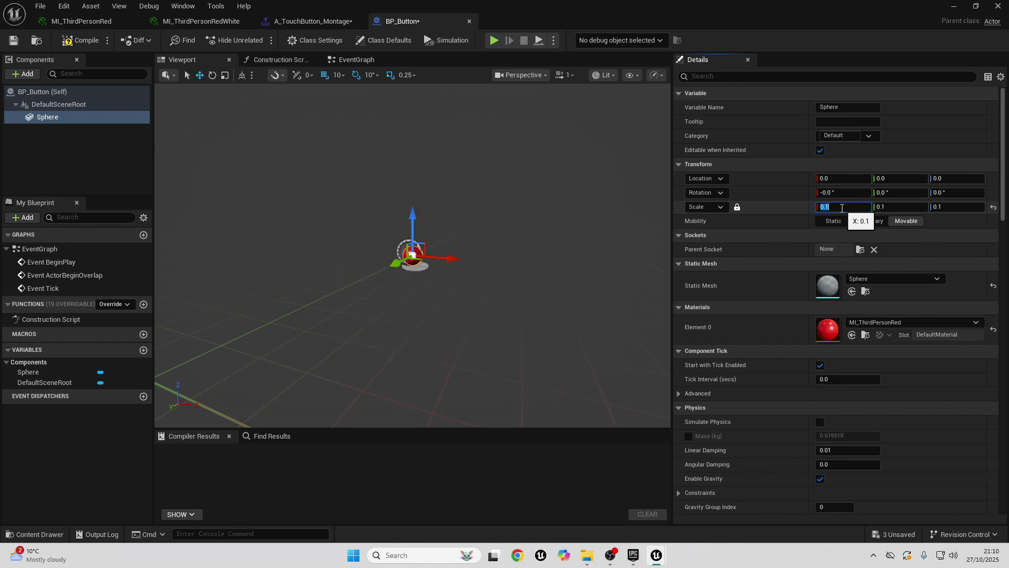
{"action": "left_click", "coordinate": [80, 41]}
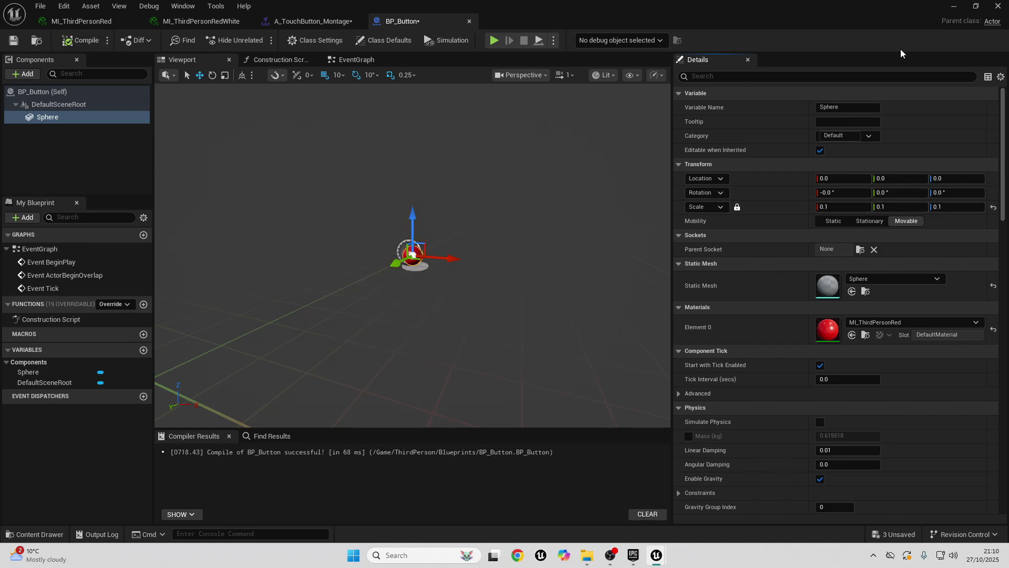
Place a BP_Button actor in the level near the green ramp, at about X 490, Y -1180, Z 100
{"action": "left_click", "coordinate": [954, 7]}
{"action": "right_click_drag", "start_coordinate": [491, 221], "coordinate": [491, 220]}
{"action": "left_click_drag", "start_coordinate": [151, 428], "coordinate": [304, 259]}
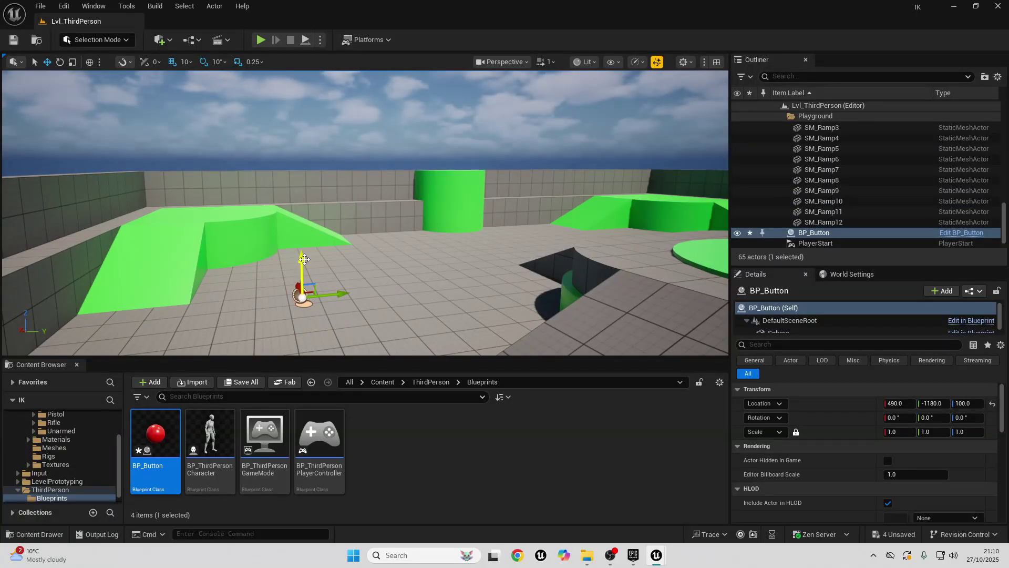
Open BP_ThirdPersonCharacter and add a keyboard event for key 1 below the jump input section of its event graph
{"action": "double_click", "coordinate": [220, 435]}
{"action": "scroll", "coordinate": [372, 290], "scroll_direction": "down", "scroll_amount": 3}
{"action": "scroll", "coordinate": [309, 246], "scroll_direction": "up", "scroll_amount": 5}
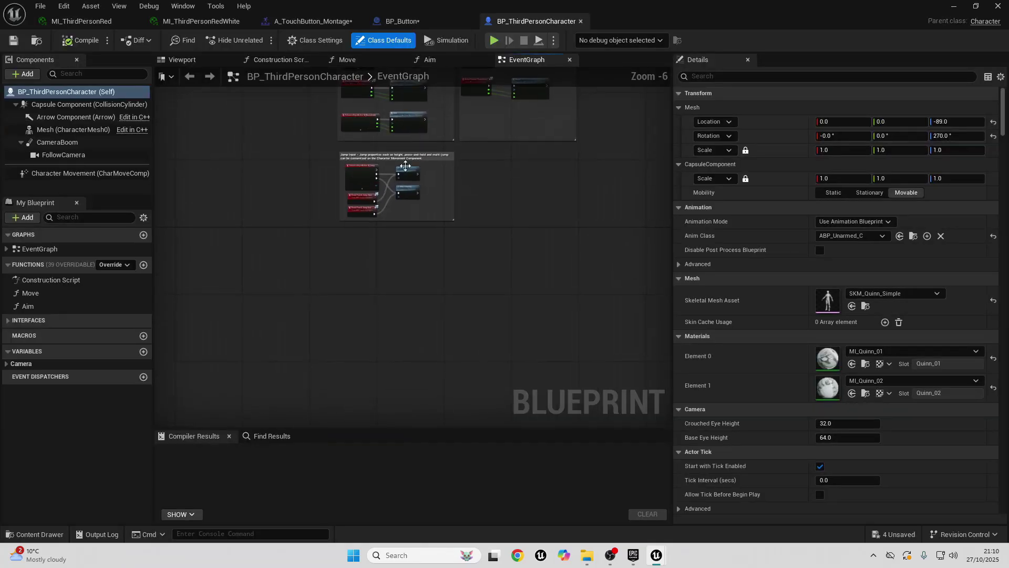
{"action": "right_click", "coordinate": [290, 288]}
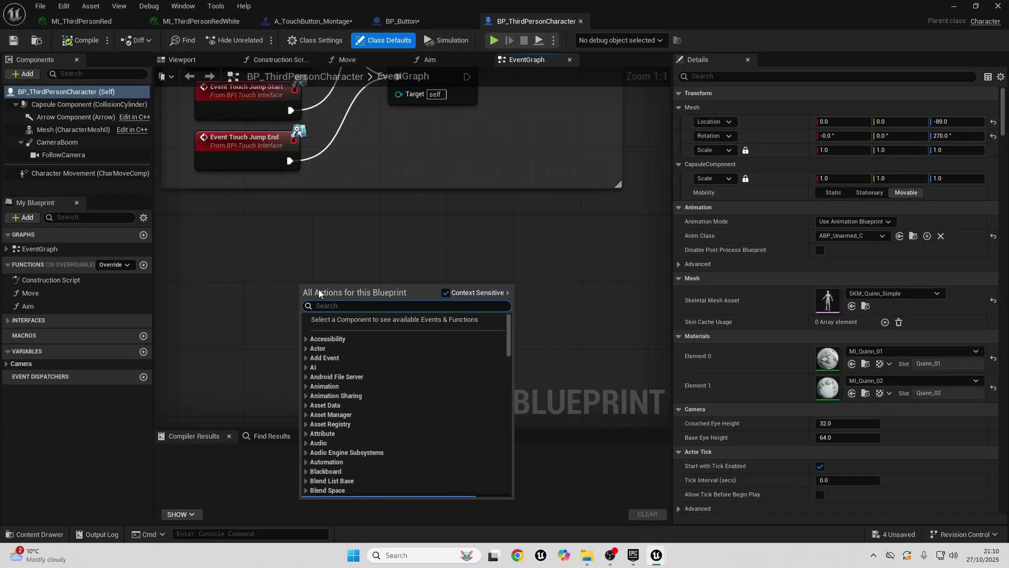
{"action": "type", "text": "1 k"}
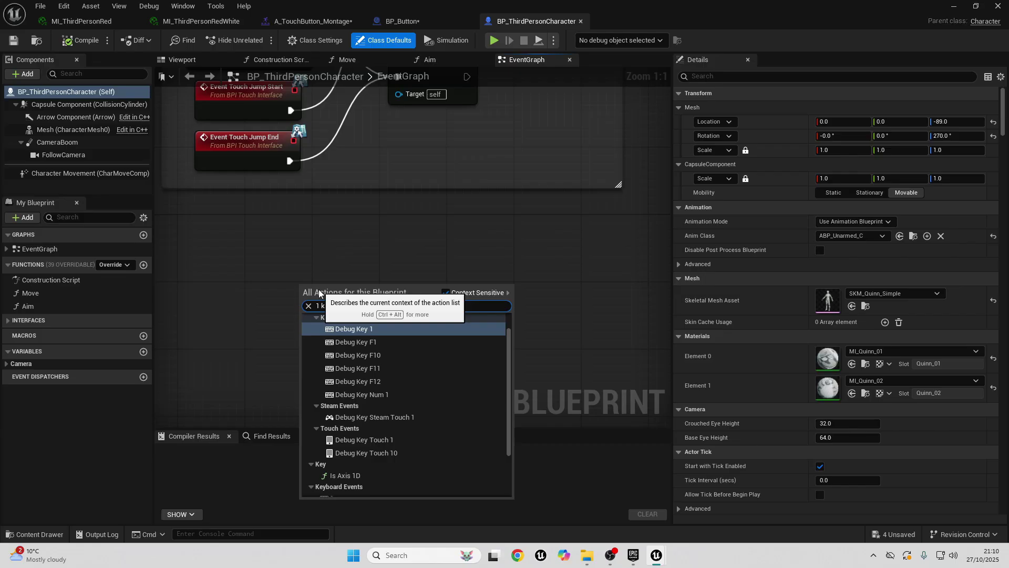
{"action": "scroll", "coordinate": [342, 424], "scroll_direction": "down", "scroll_amount": 3}
{"action": "left_click", "coordinate": [343, 425]}
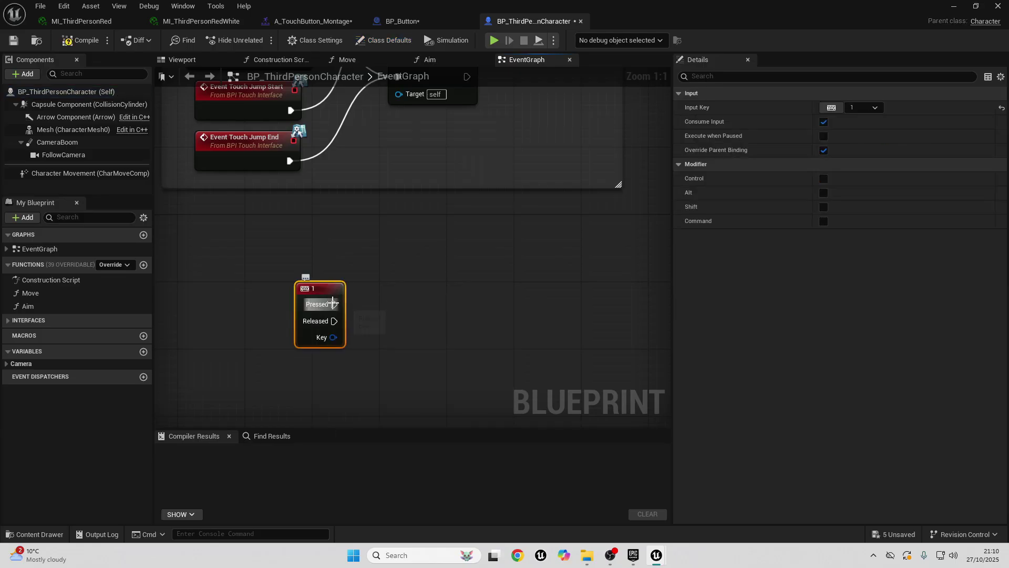
Connect the key's Pressed output to a Play Anim Montage node, assign A_TouchButton_Montage and line the node up with the event
{"action": "left_click_drag", "start_coordinate": [332, 303], "coordinate": [444, 291]}
{"action": "type", "text": "play anim mont"}
{"action": "key", "text": "Return"}
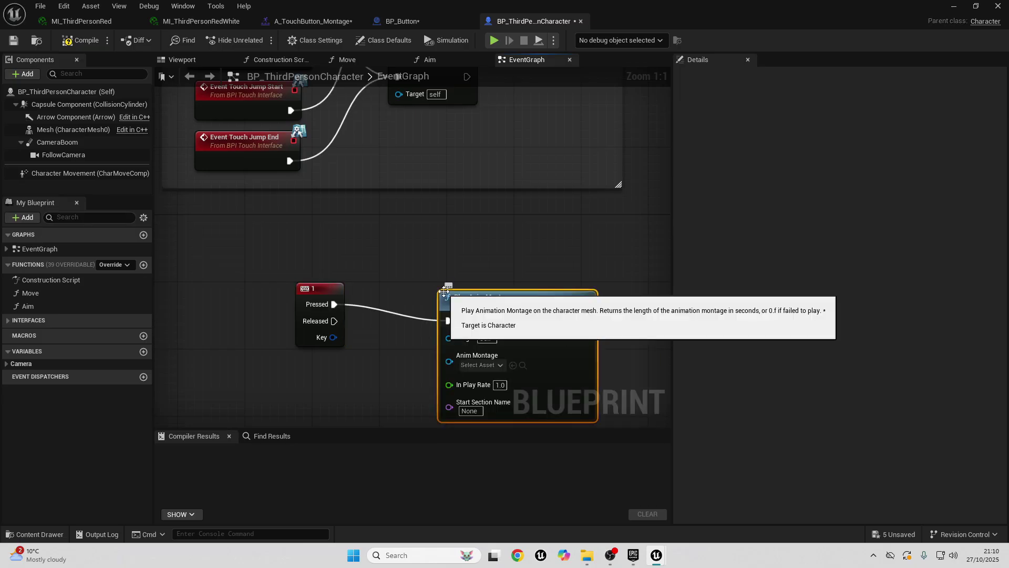
{"action": "left_click", "coordinate": [480, 365]}
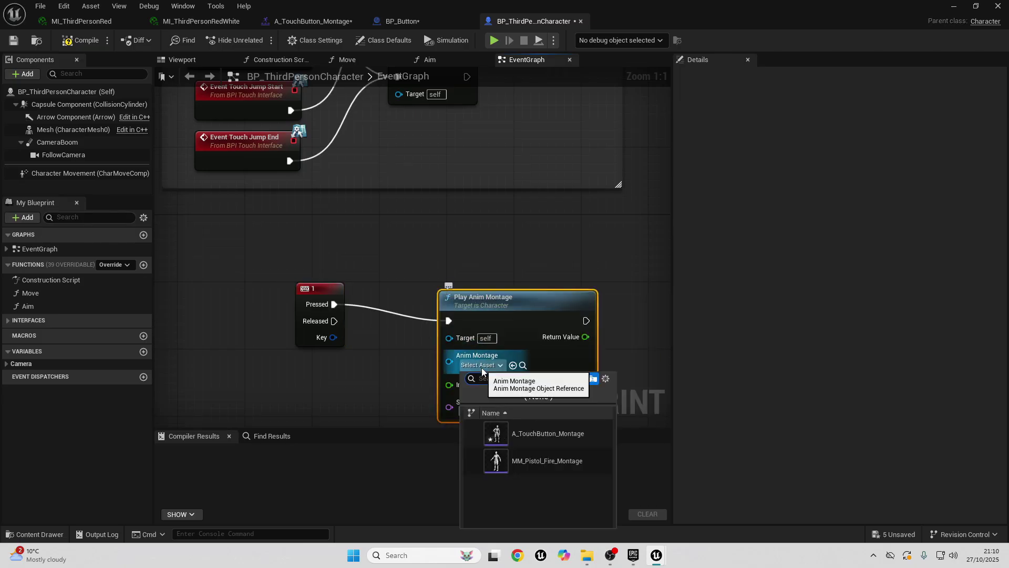
{"action": "left_click", "coordinate": [526, 433]}
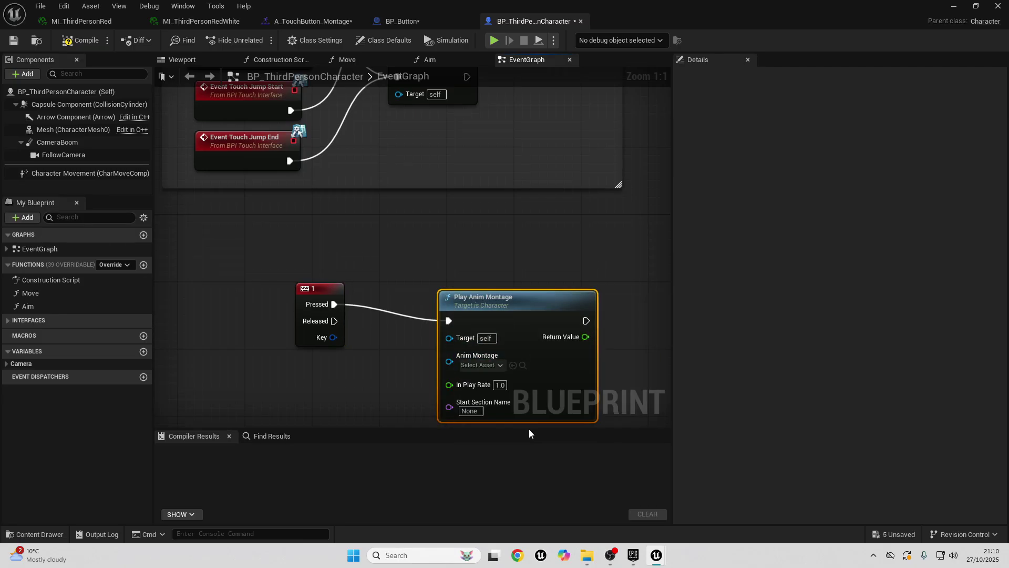
{"action": "left_click_drag", "start_coordinate": [530, 316], "coordinate": [538, 299]}
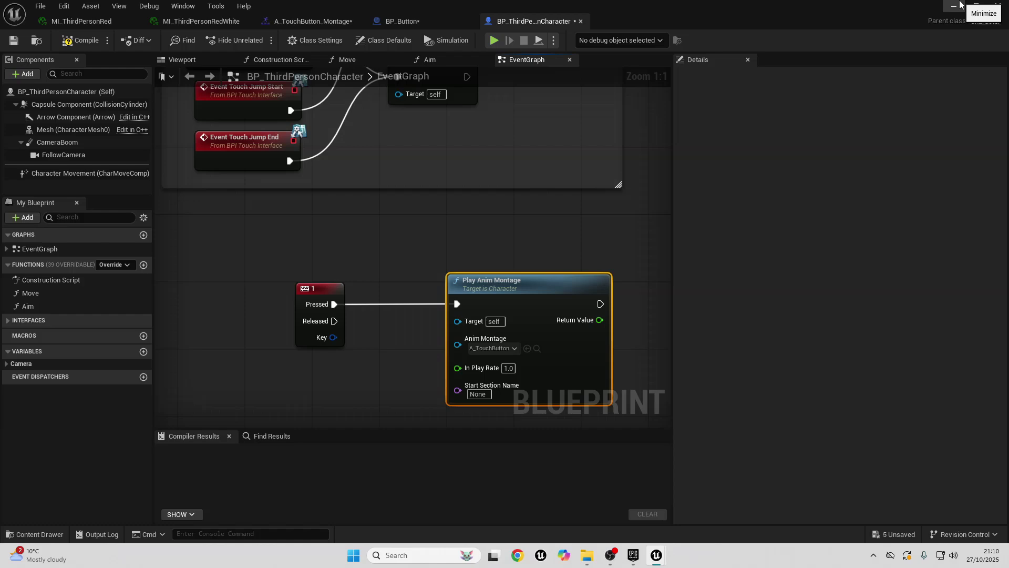
Open the ABP_Unarmed animation blueprint from the Mannequins > Anims > Unarmed folder
{"action": "left_click", "coordinate": [997, 6]}
{"action": "right_click_drag", "start_coordinate": [307, 265], "coordinate": [324, 222]}
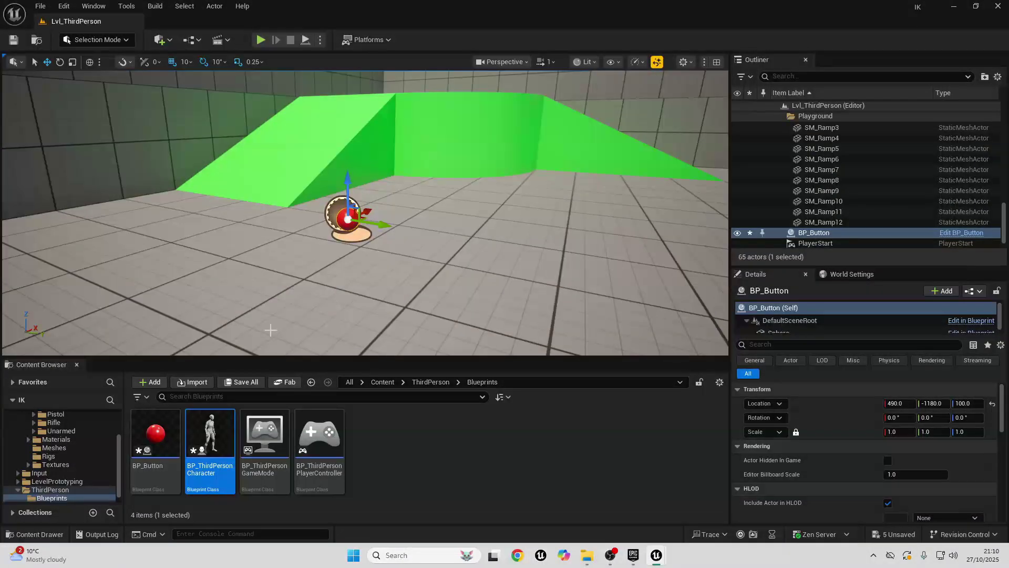
{"action": "scroll", "coordinate": [74, 444], "scroll_direction": "up", "scroll_amount": 3}
{"action": "left_click", "coordinate": [68, 439]}
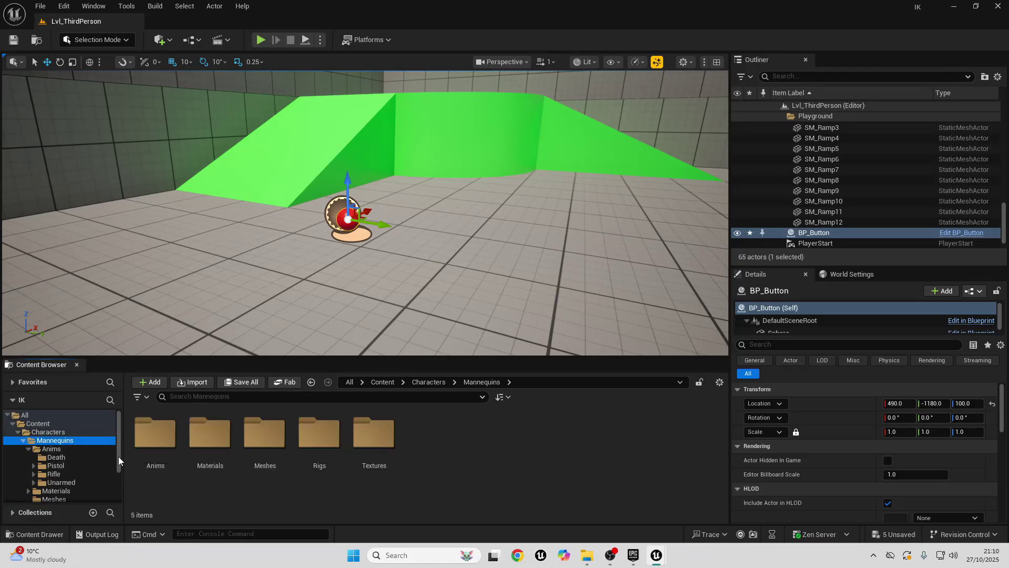
{"action": "double_click", "coordinate": [155, 435]}
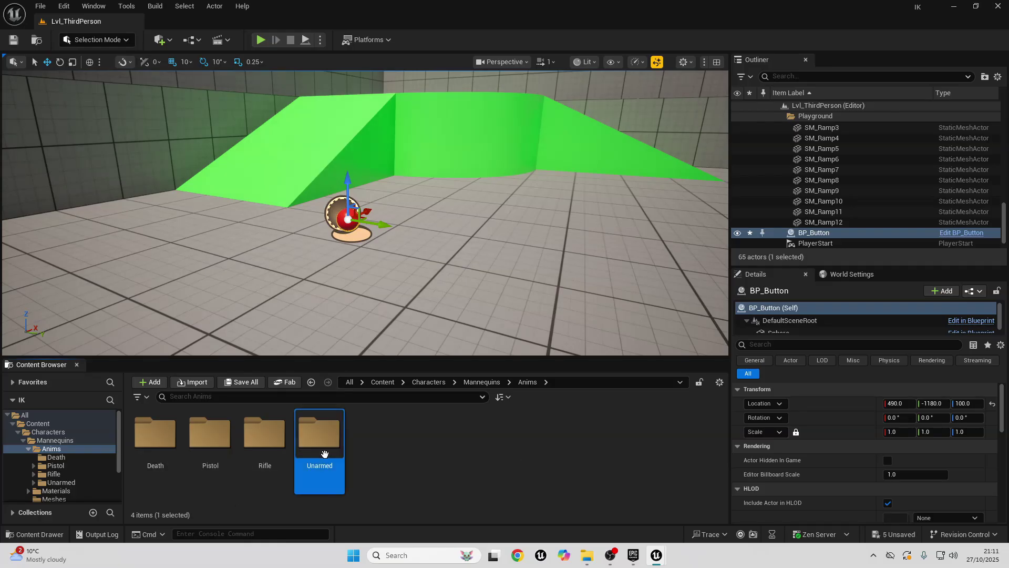
{"action": "double_click", "coordinate": [319, 434]}
{"action": "double_click", "coordinate": [482, 435]}
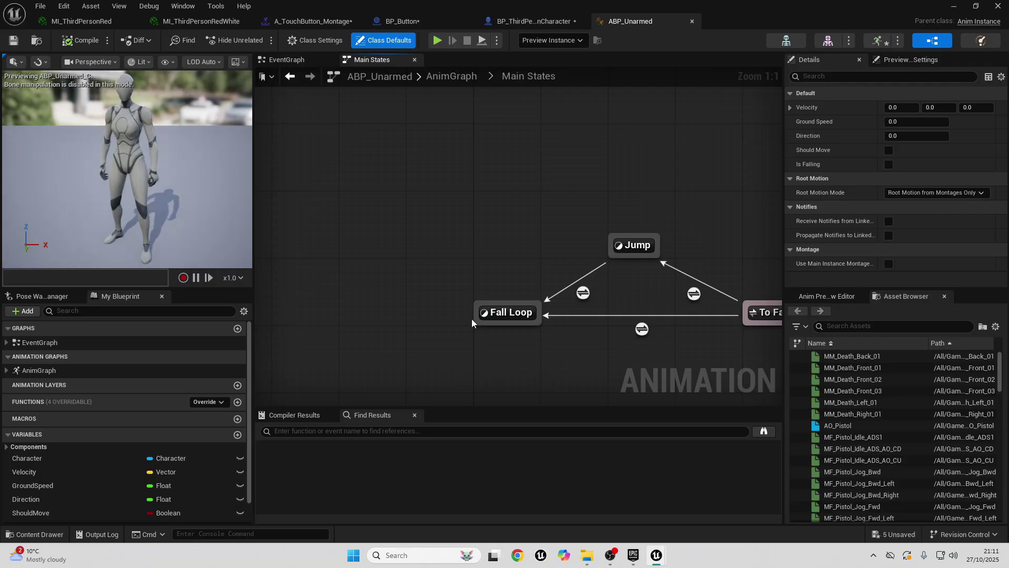
In the EventGraph of ABP_Unarmed, add a Then 3 output pin to the Sequence node
{"action": "left_click", "coordinate": [281, 63]}
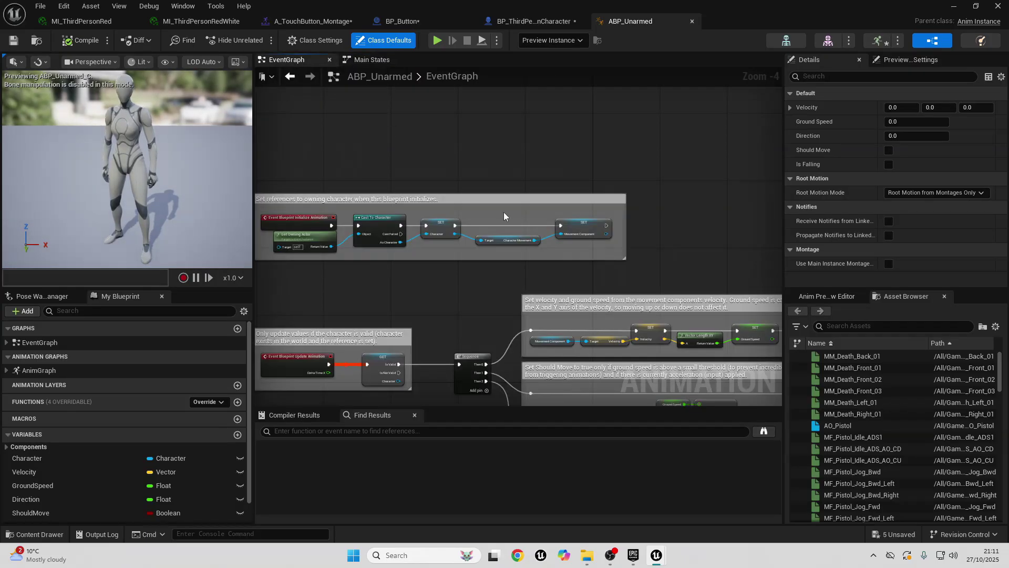
{"action": "scroll", "coordinate": [490, 266], "scroll_direction": "up", "scroll_amount": 2}
{"action": "left_click", "coordinate": [493, 223]}
{"action": "right_click_drag", "start_coordinate": [368, 329], "coordinate": [523, 320]}
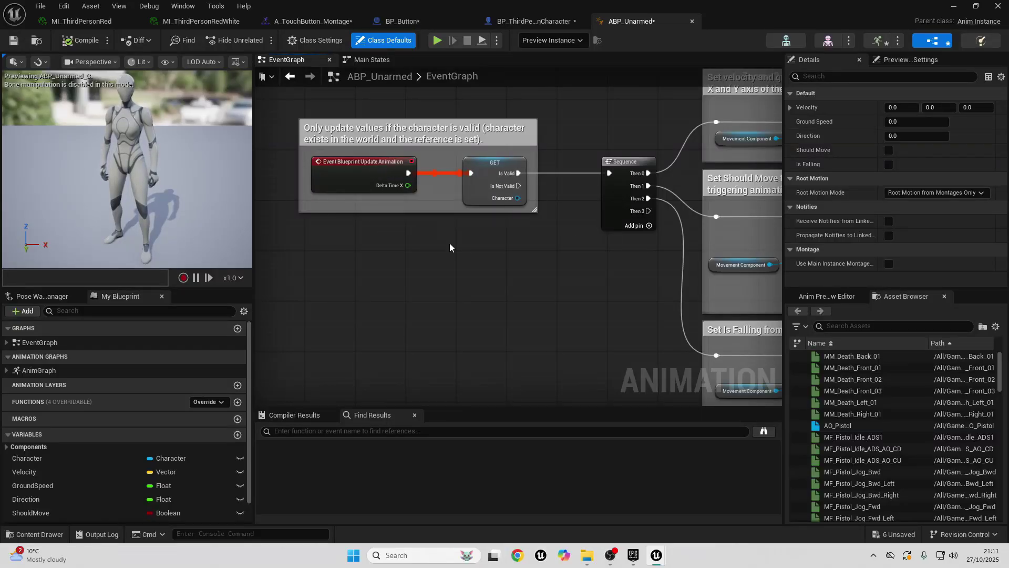
Add a Get Curve Value node below the Is Falling section of the event graph
{"action": "right_click_drag", "start_coordinate": [594, 286], "coordinate": [384, 214]}
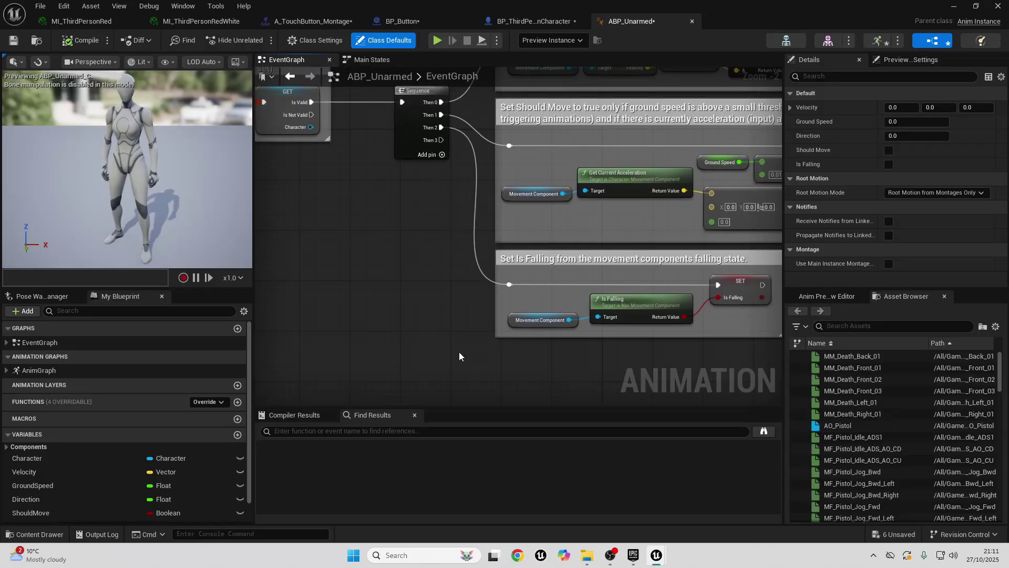
{"action": "right_click_drag", "start_coordinate": [459, 352], "coordinate": [430, 236]}
{"action": "right_click", "coordinate": [419, 334]}
{"action": "type", "text": "get curv"}
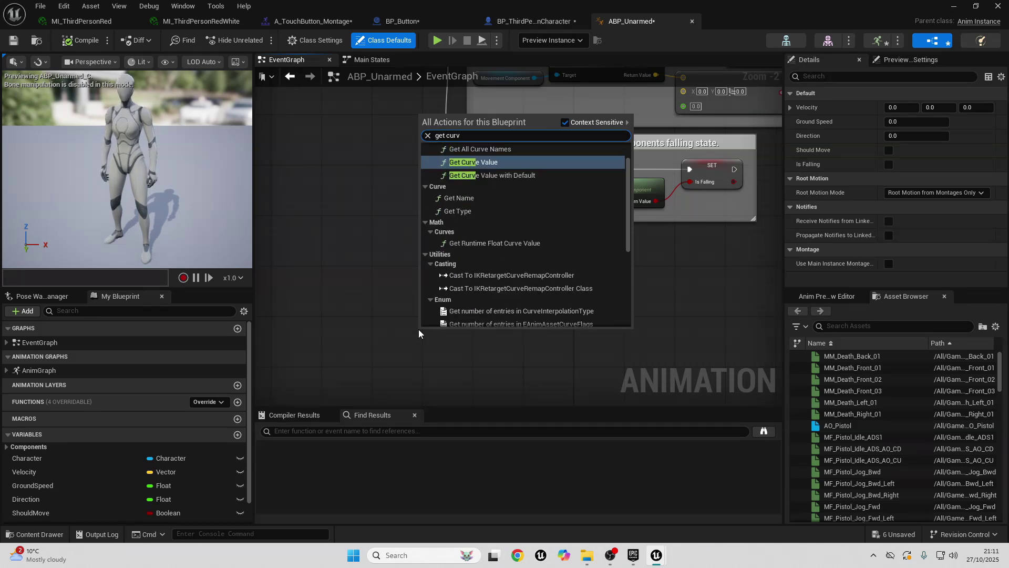
{"action": "key", "text": "Return"}
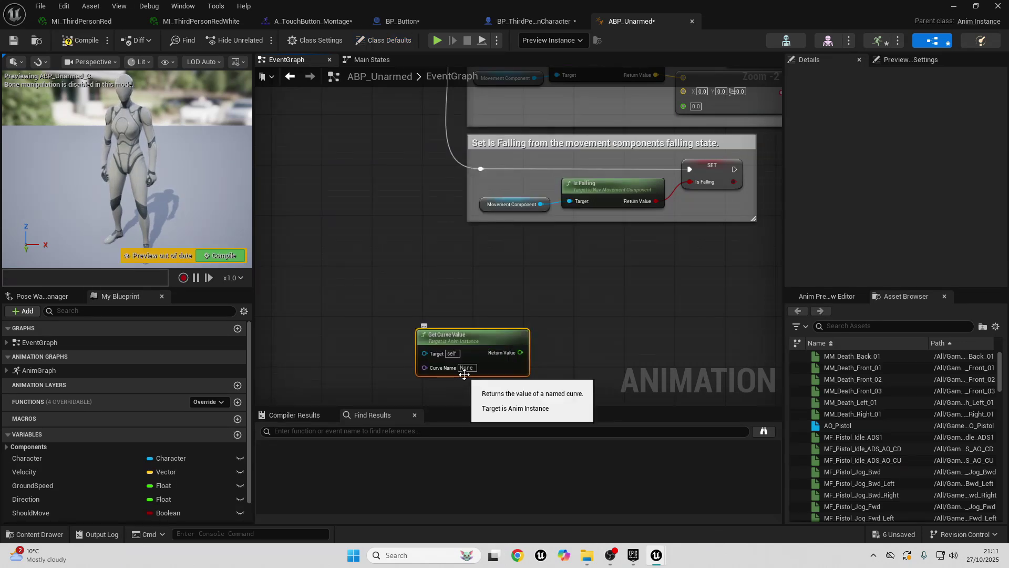
{"action": "scroll", "coordinate": [455, 373], "scroll_direction": "up", "scroll_amount": 2}
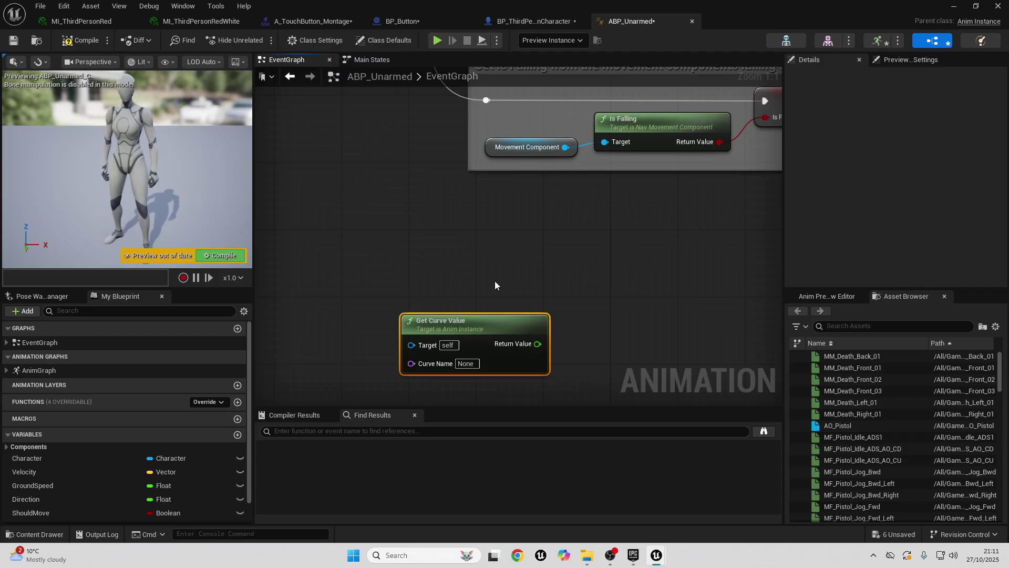
Check the curve's name in A_TouchButton_Montage and set the Get Curve Value node's Curve Name to pressbutton in ABP_Unarmed
{"action": "left_click", "coordinate": [310, 21]}
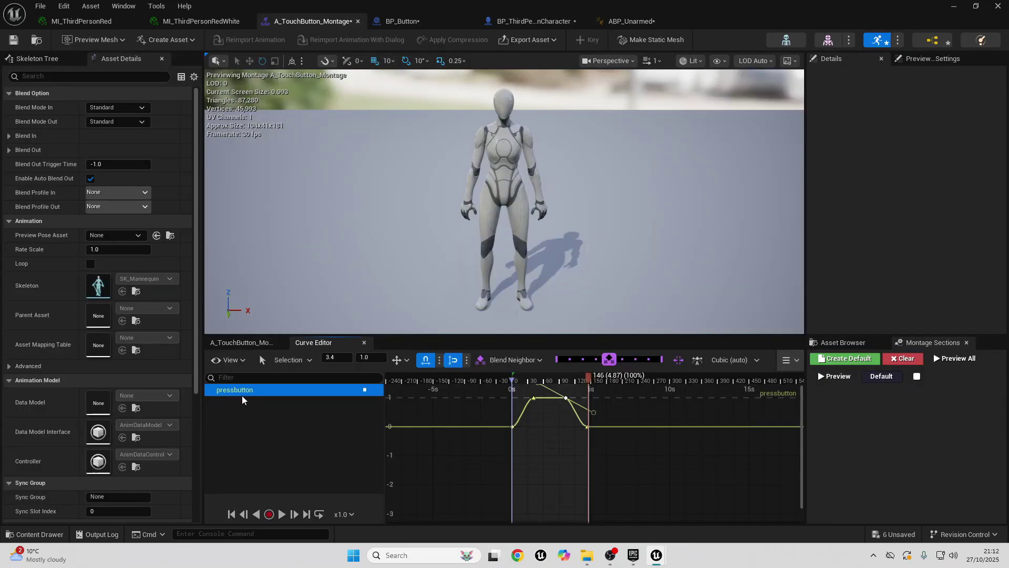
{"action": "left_click", "coordinate": [631, 21]}
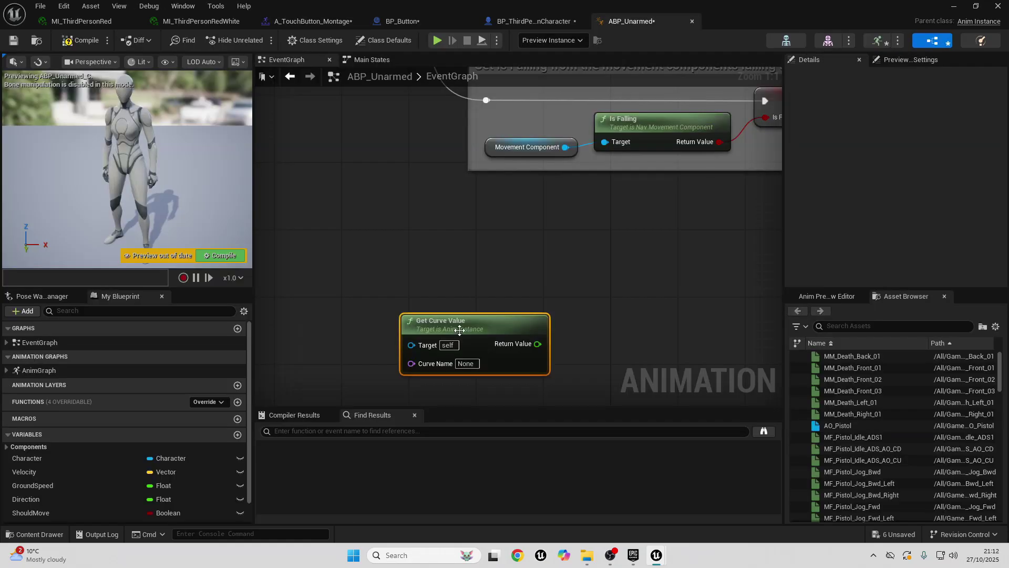
{"action": "left_click", "coordinate": [467, 364]}
{"action": "type", "text": "pressbutton"}
{"action": "key", "text": "Return"}
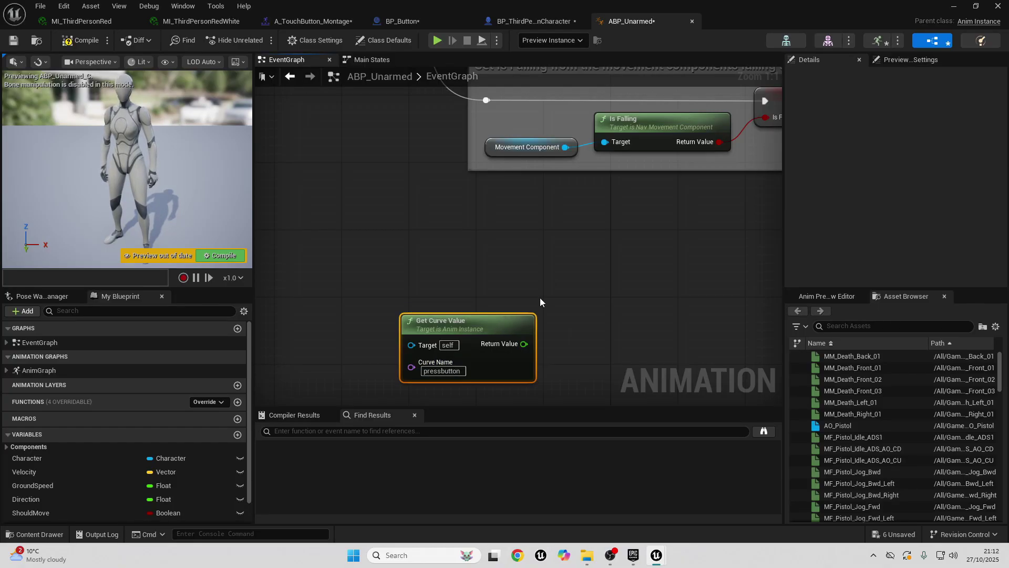
Promote the Get Curve Value node's Return Value to a float variable named CurveValue
{"action": "right_click", "coordinate": [519, 345]}
{"action": "left_click", "coordinate": [581, 373]}
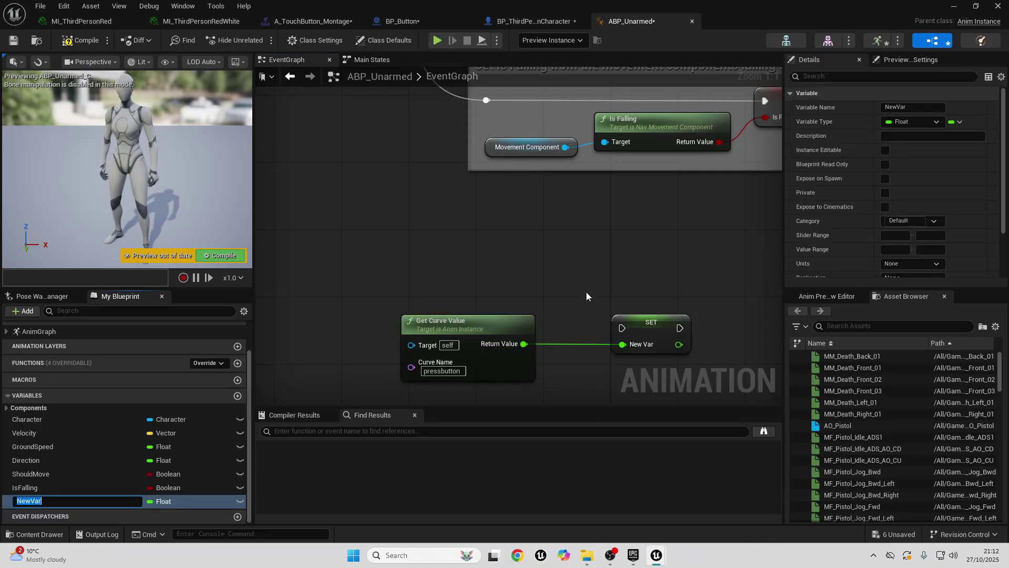
{"action": "type", "text": "Cu"}
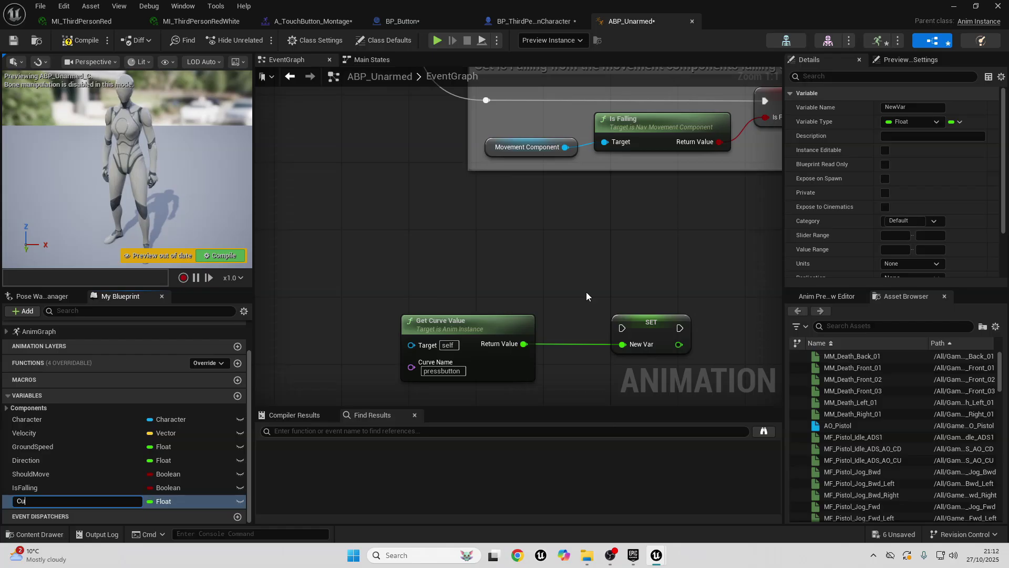
{"action": "type", "text": "rveValue"}
{"action": "key", "text": "Return"}
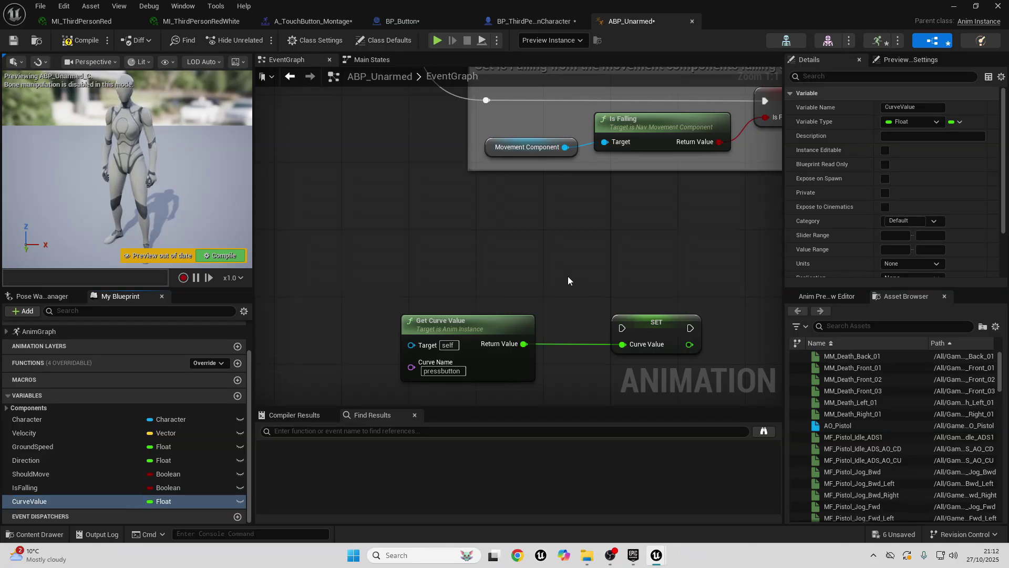
Connect the Sequence node's Then 3 output to the SET Curve Value node and bring the two close together
{"action": "scroll", "coordinate": [512, 260], "scroll_direction": "down", "scroll_amount": 2}
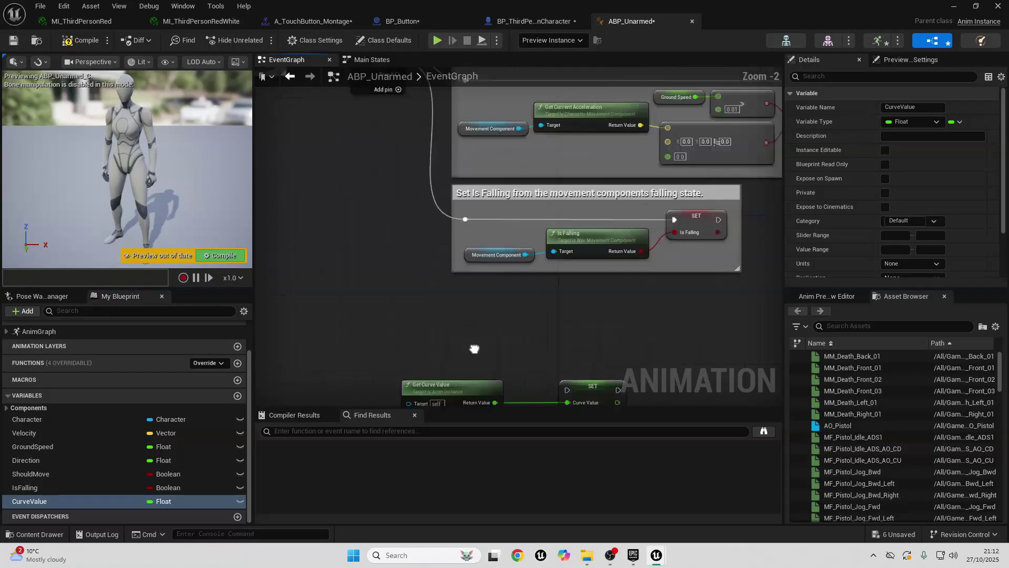
{"action": "left_click_drag", "start_coordinate": [409, 180], "coordinate": [582, 267]}
{"action": "left_click", "coordinate": [587, 348]}
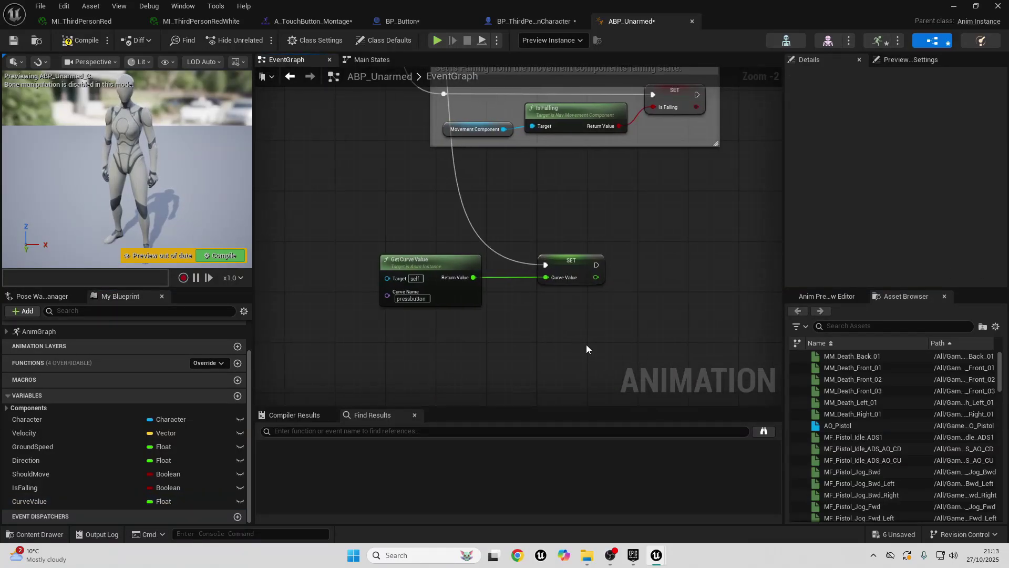
Add a Get Player Character node below the SET Curve Value node
{"action": "right_click", "coordinate": [579, 339]}
{"action": "type", "text": "get p"}
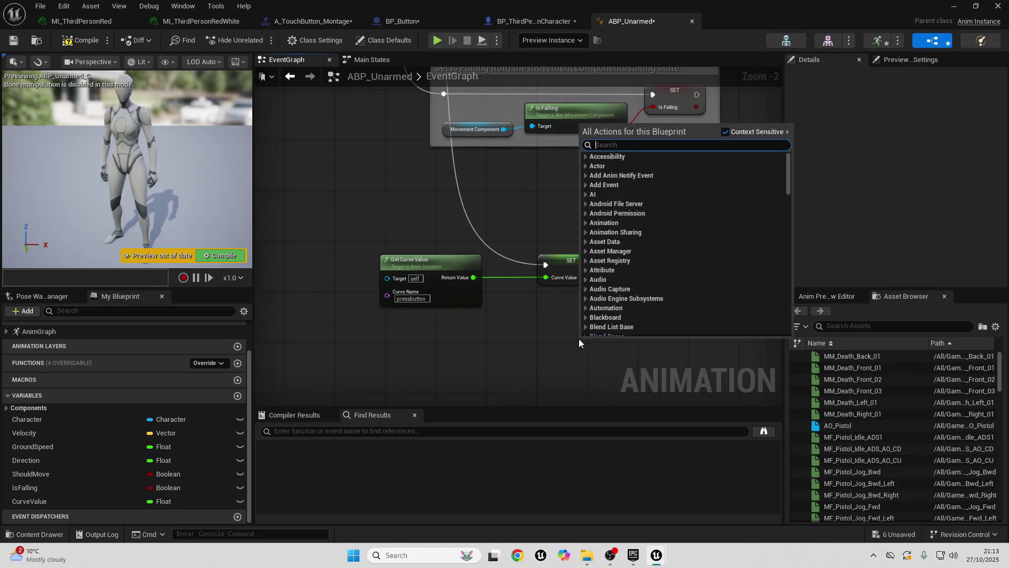
{"action": "type", "text": "layer char"}
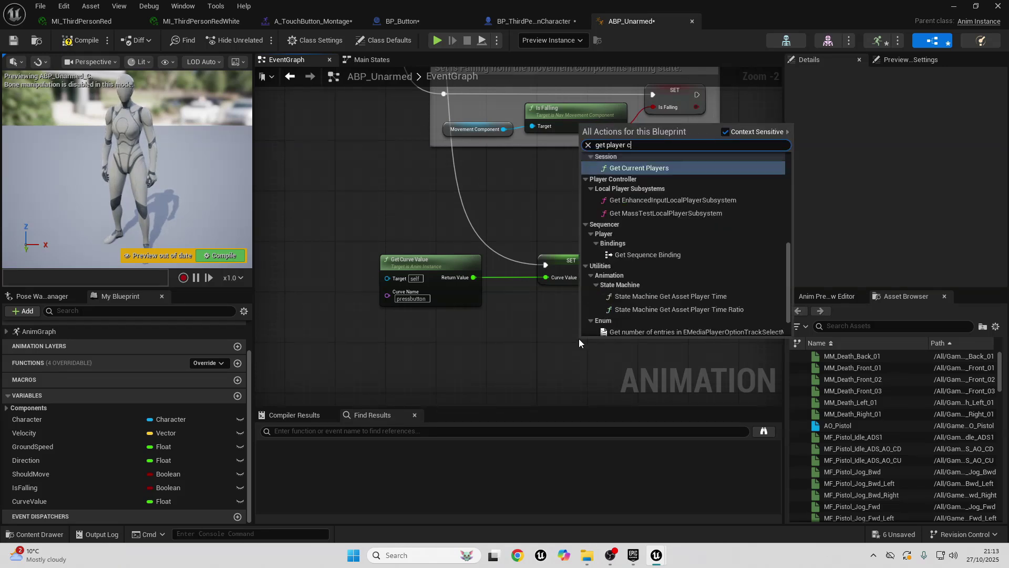
{"action": "key", "text": "Return"}
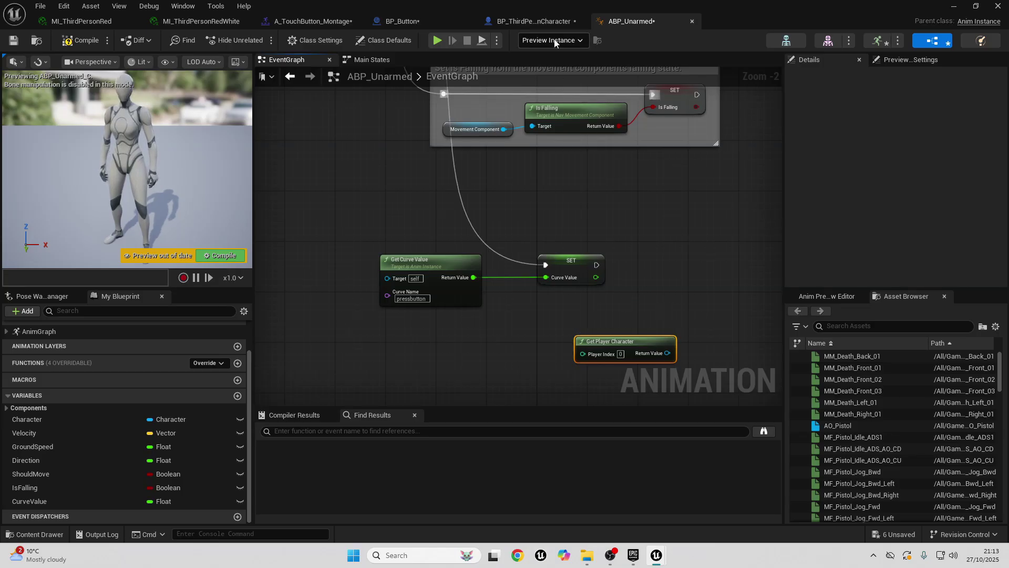
Cast the player character to BP_ThirdPersonCharacter and run the cast after the SET Curve Value node
{"action": "left_click_drag", "start_coordinate": [666, 352], "coordinate": [680, 277]}
{"action": "type", "text": "cast"}
{"action": "type", "text": " third"}
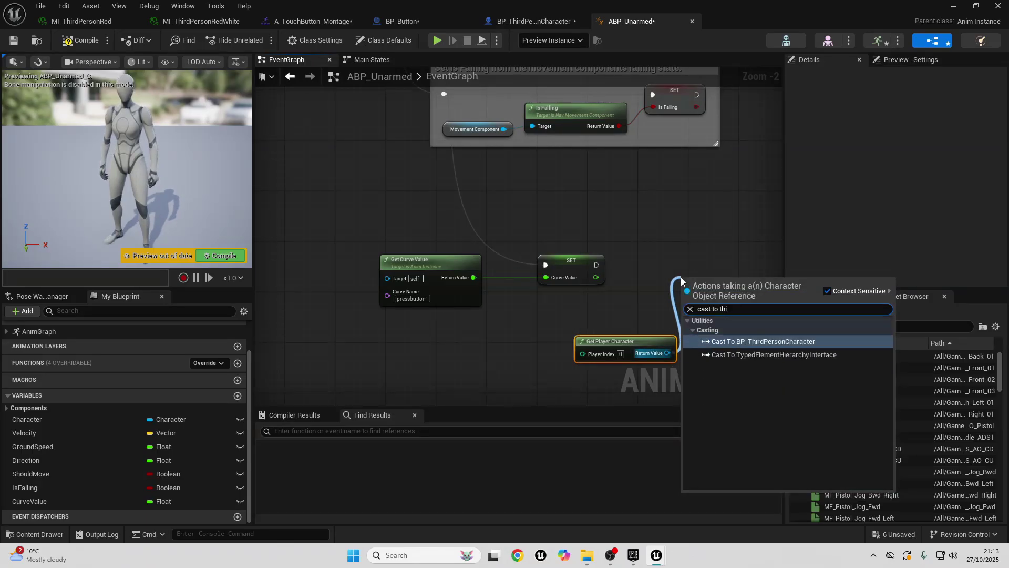
{"action": "key", "text": "Return"}
{"action": "left_click_drag", "start_coordinate": [597, 264], "coordinate": [683, 290]}
{"action": "right_click_drag", "start_coordinate": [704, 278], "coordinate": [546, 252]}
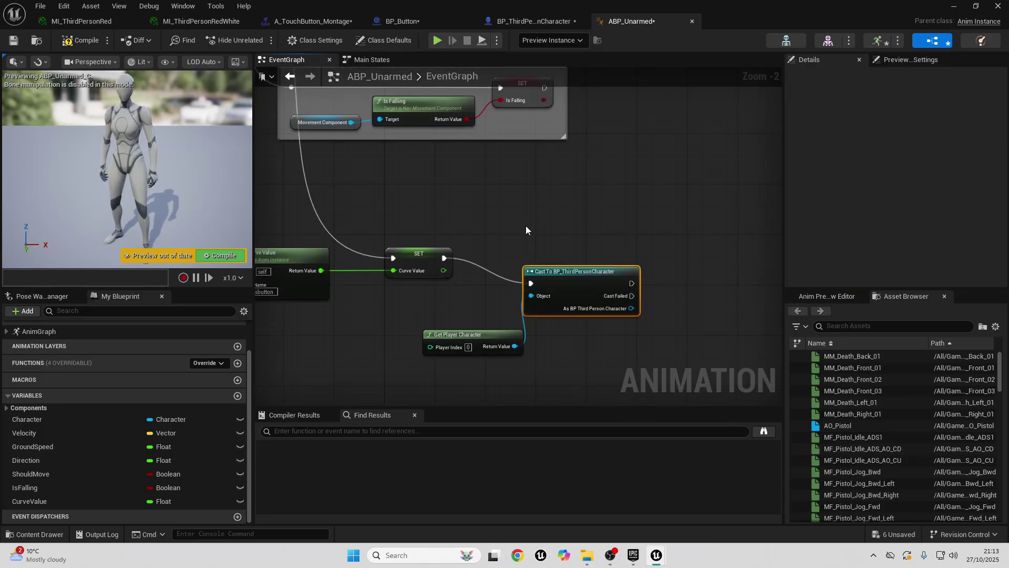
In the BP_ThirdPersonCharacter event graph, add an Event BeginPlay node below the Play Anim Montage logic
{"action": "left_click", "coordinate": [538, 23]}
{"action": "right_click_drag", "start_coordinate": [301, 332], "coordinate": [293, 238]}
{"action": "scroll", "coordinate": [293, 238], "scroll_direction": "down", "scroll_amount": 2}
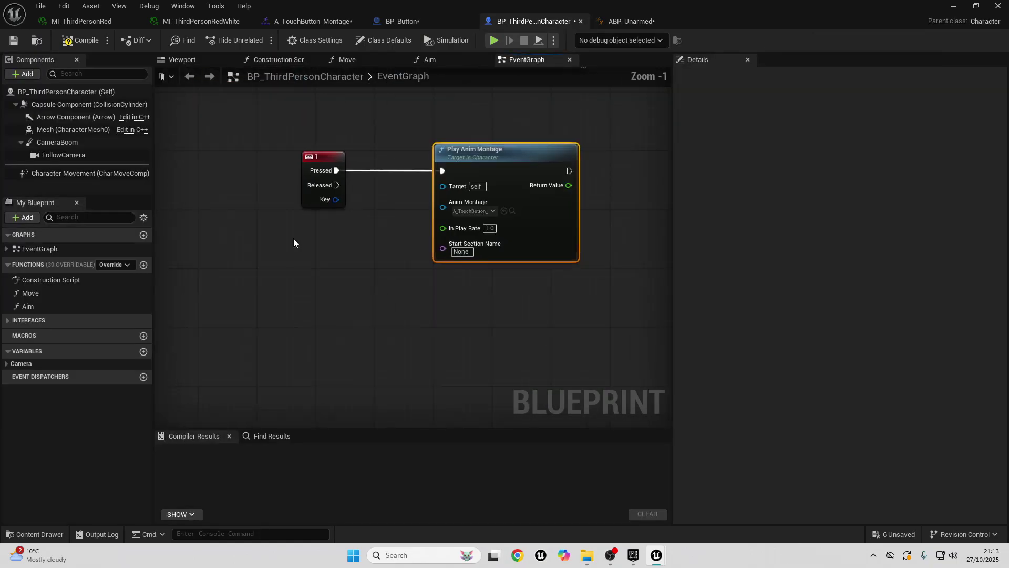
{"action": "right_click", "coordinate": [301, 330]}
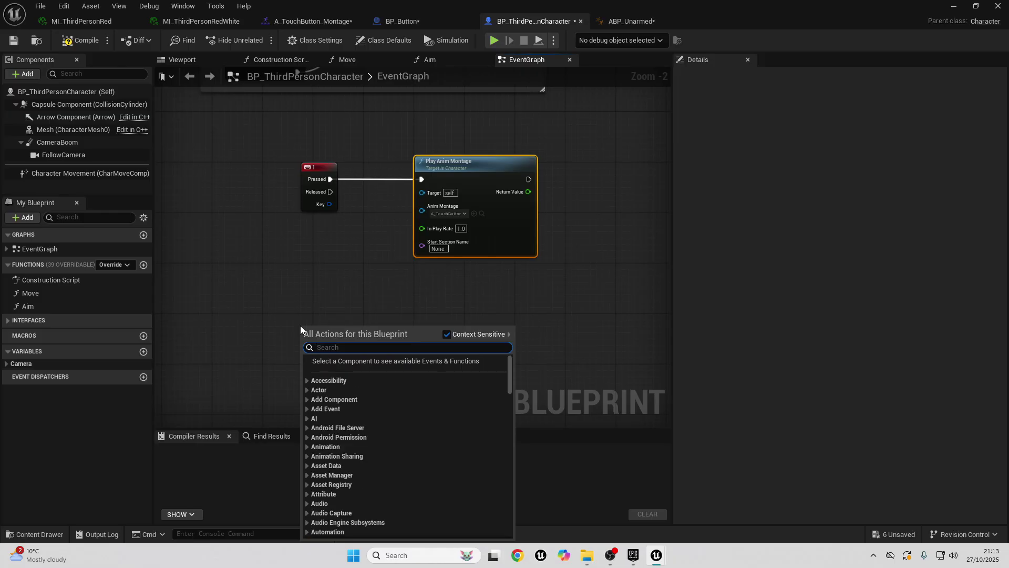
{"action": "type", "text": "event begin"}
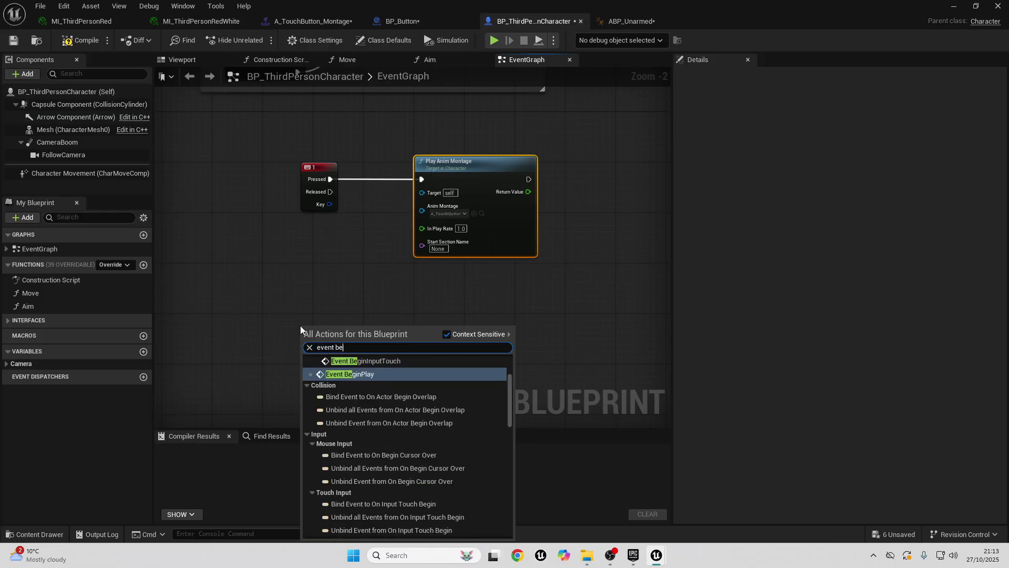
{"action": "key", "text": "Return"}
Connect a Get Actor Of Class node to Event BeginPlay and set its Actor Class to BP_Button
{"action": "scroll", "coordinate": [354, 334], "scroll_direction": "up", "scroll_amount": 2}
{"action": "left_click_drag", "start_coordinate": [354, 339], "coordinate": [432, 336]}
{"action": "type", "text": "get"}
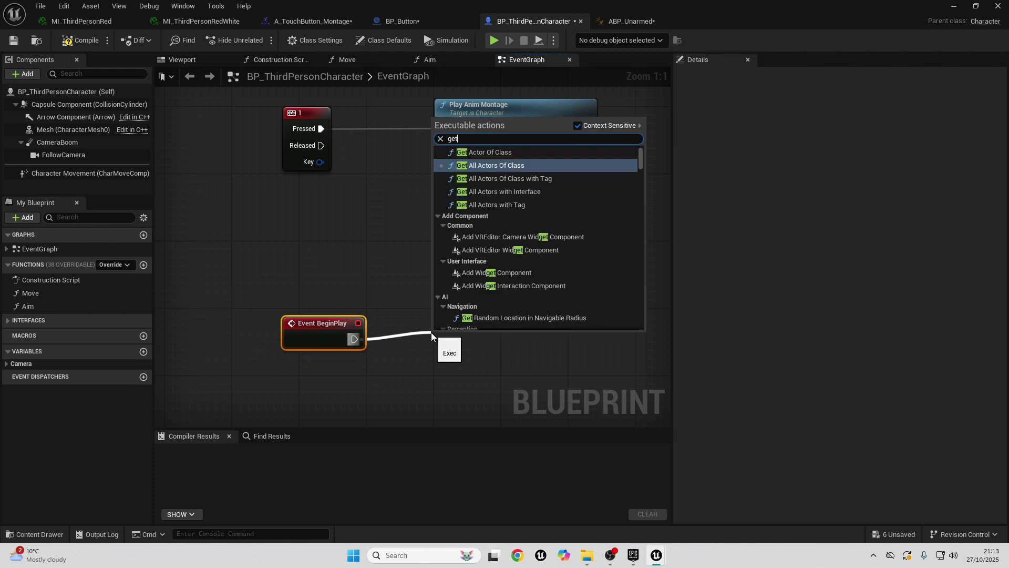
{"action": "type", "text": " actor of"}
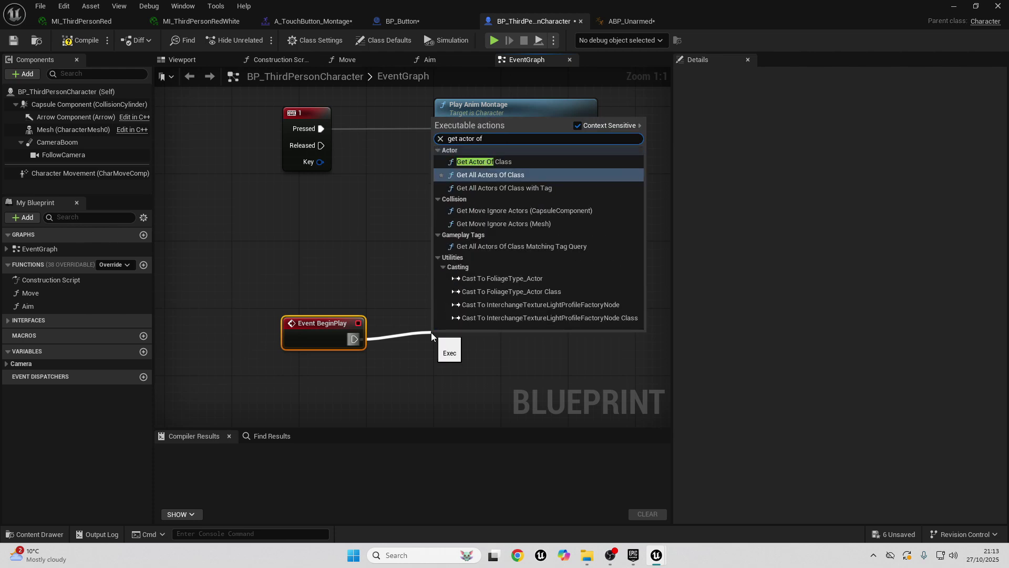
{"action": "key", "text": "Up"}
{"action": "key", "text": "Return"}
{"action": "left_click", "coordinate": [485, 374]}
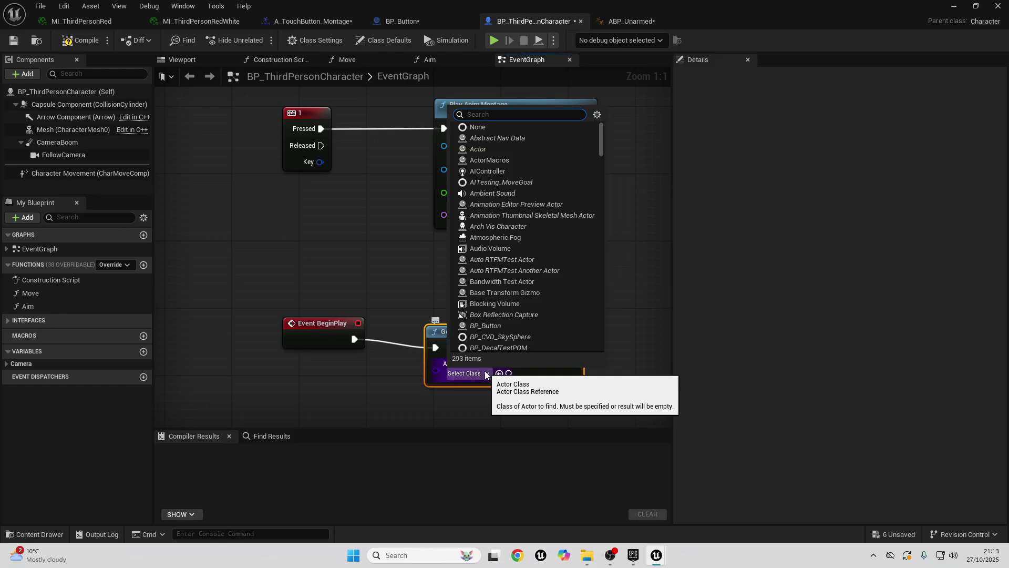
{"action": "type", "text": "bp_b"}
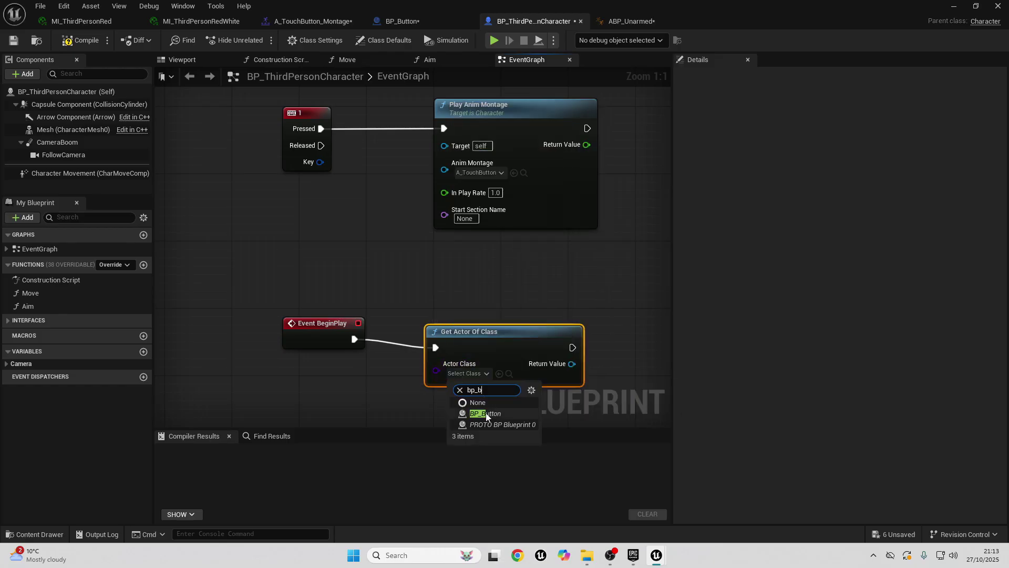
{"action": "left_click", "coordinate": [485, 414]}
Add a Get Actor Location node fed by the Return Value of Get Actor Of Class
{"action": "right_click_drag", "start_coordinate": [580, 309], "coordinate": [379, 266]}
{"action": "left_click_drag", "start_coordinate": [381, 312], "coordinate": [447, 349]}
{"action": "type", "text": "get a"}
{"action": "type", "text": "ctor loc"}
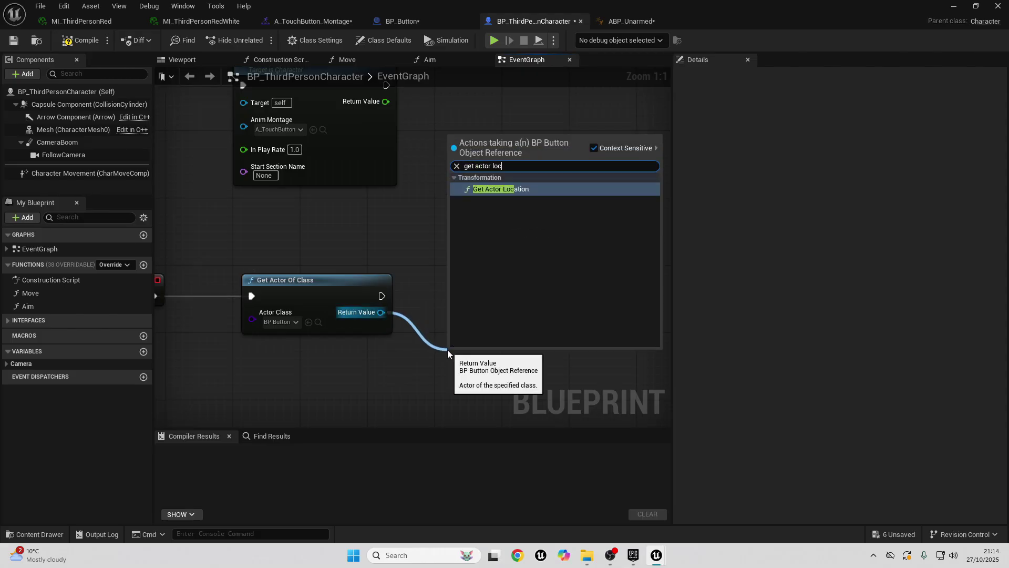
{"action": "key", "text": "Return"}
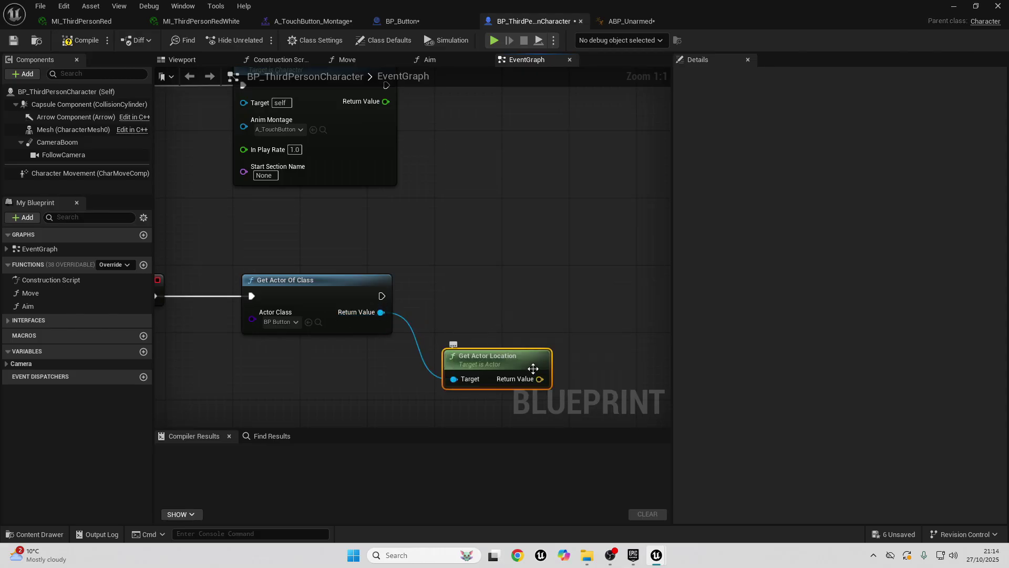
Promote the Get Actor Location Return Value to a vector variable named TargetLocation
{"action": "right_click", "coordinate": [540, 379]}
{"action": "left_click", "coordinate": [572, 410]}
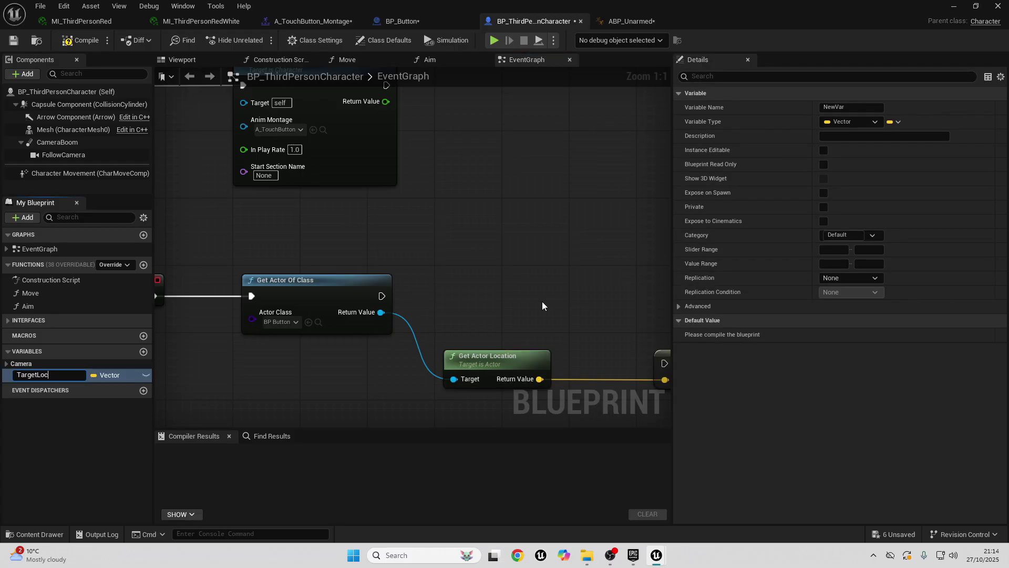
{"action": "type", "text": "TargetLocation"}
{"action": "key", "text": "Return"}
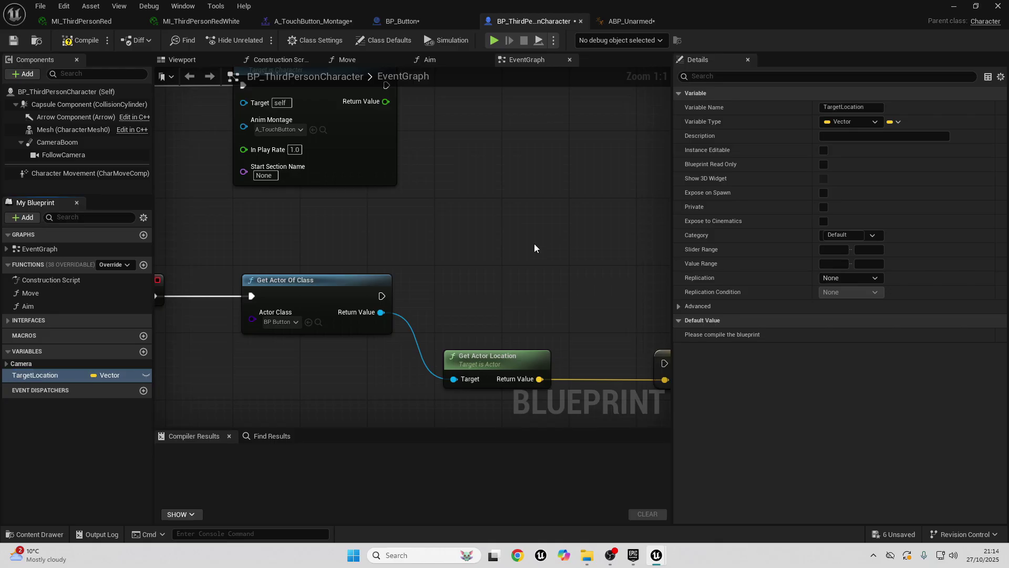
Run the SET Target Location node after Get Actor Of Class, line it up with that node and compile the blueprint
{"action": "right_click_drag", "start_coordinate": [533, 247], "coordinate": [401, 217]}
{"action": "left_click_drag", "start_coordinate": [256, 267], "coordinate": [540, 334]}
{"action": "left_click_drag", "start_coordinate": [549, 324], "coordinate": [500, 263]}
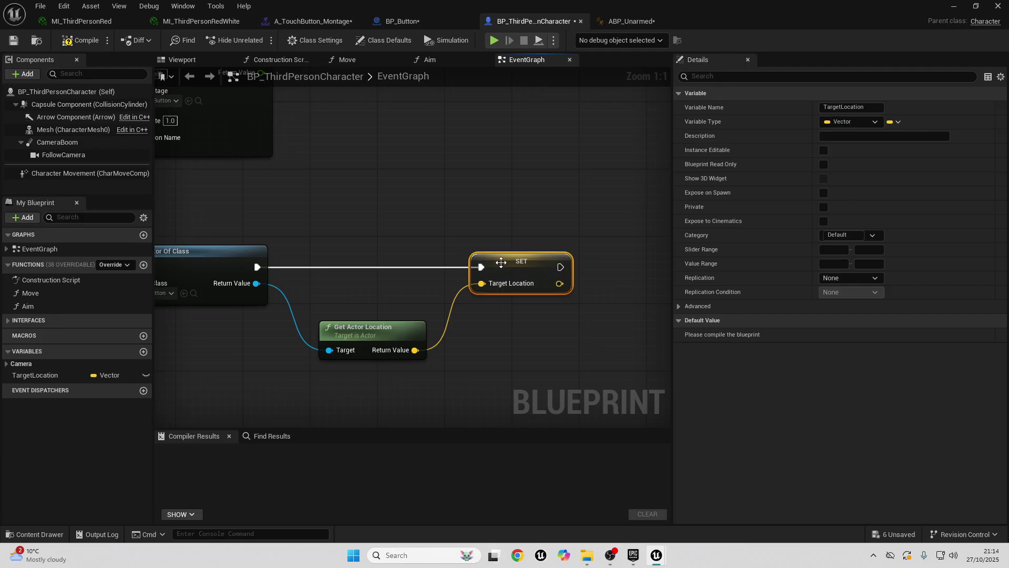
{"action": "left_click", "coordinate": [83, 44]}
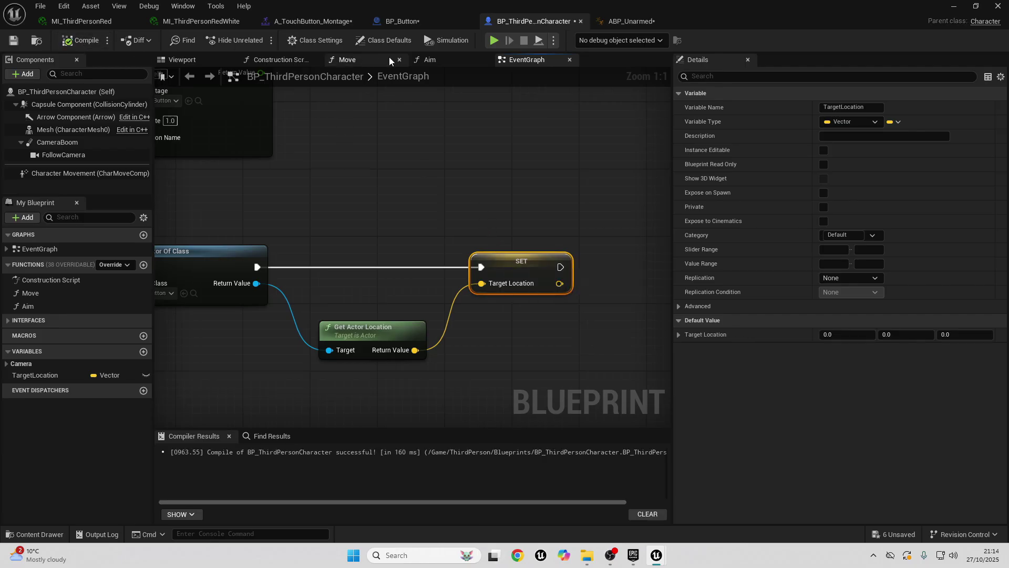
In ABP_Unarmed, get the Target Location variable from the cast's As BP Third Person Character output
{"action": "left_click", "coordinate": [630, 21]}
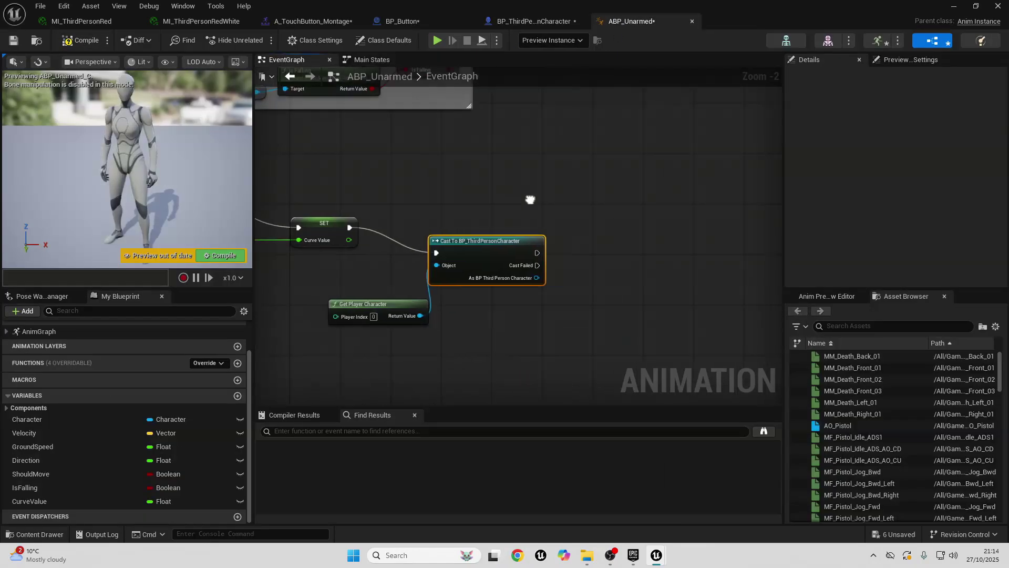
{"action": "left_click_drag", "start_coordinate": [480, 274], "coordinate": [522, 326]}
{"action": "type", "text": "get"}
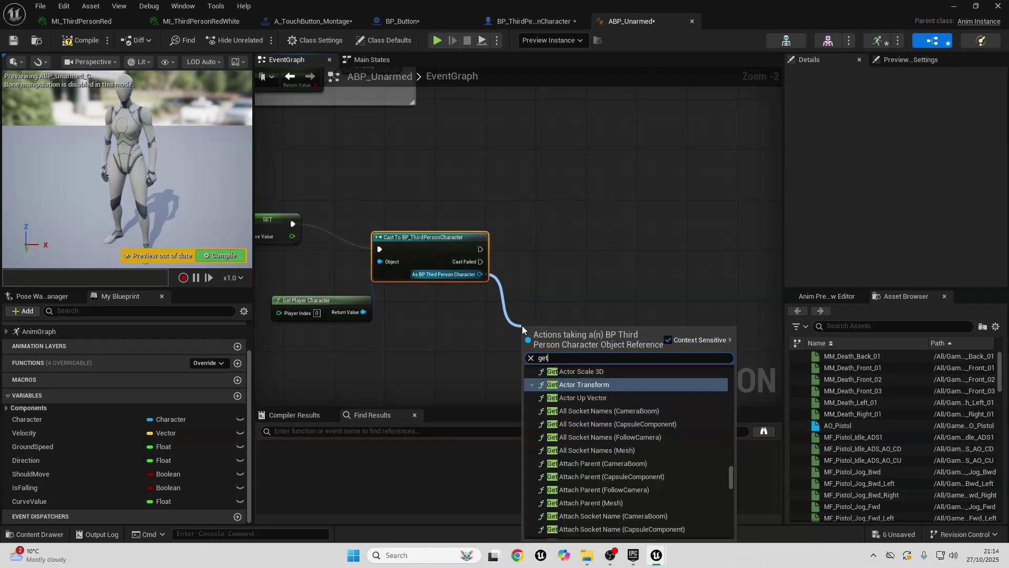
{"action": "type", "text": " target loca"}
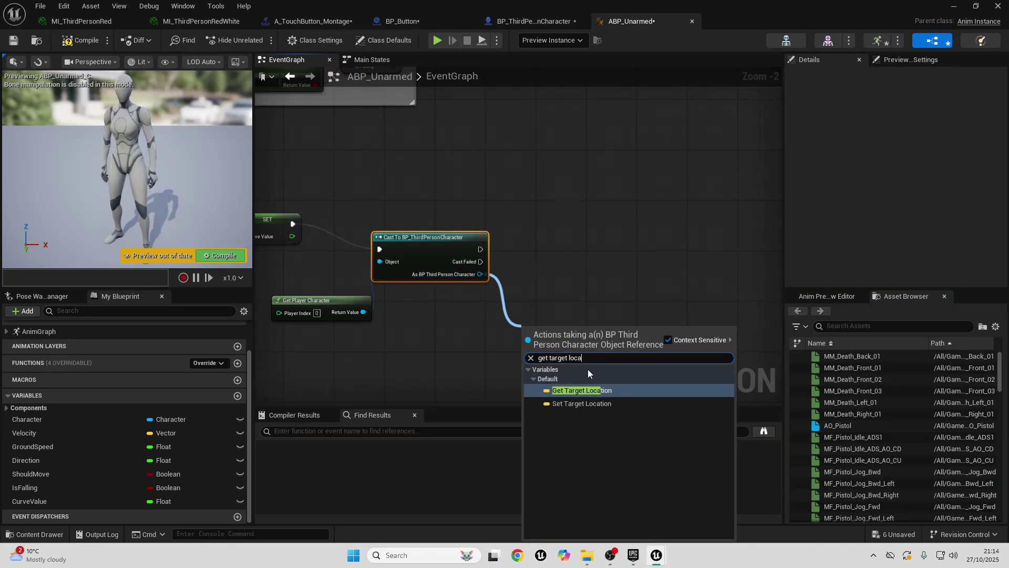
{"action": "left_click", "coordinate": [576, 390]}
Promote the retrieved Target Location to a variable of the same name and connect its SET node to the cast's execution output
{"action": "right_click", "coordinate": [597, 329]}
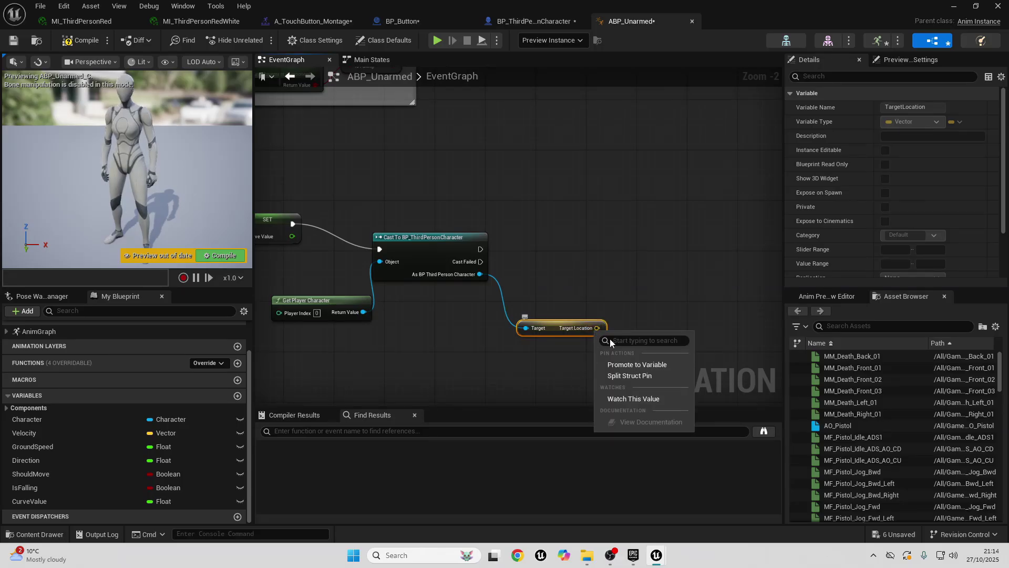
{"action": "left_click", "coordinate": [629, 365]}
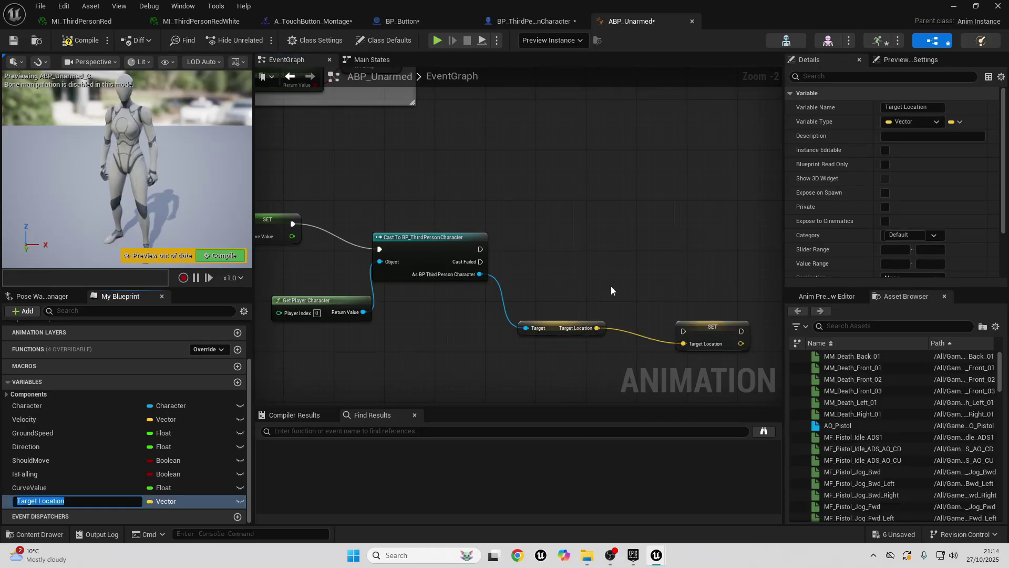
{"action": "left_click", "coordinate": [611, 291]}
{"action": "left_click_drag", "start_coordinate": [699, 324], "coordinate": [611, 248]}
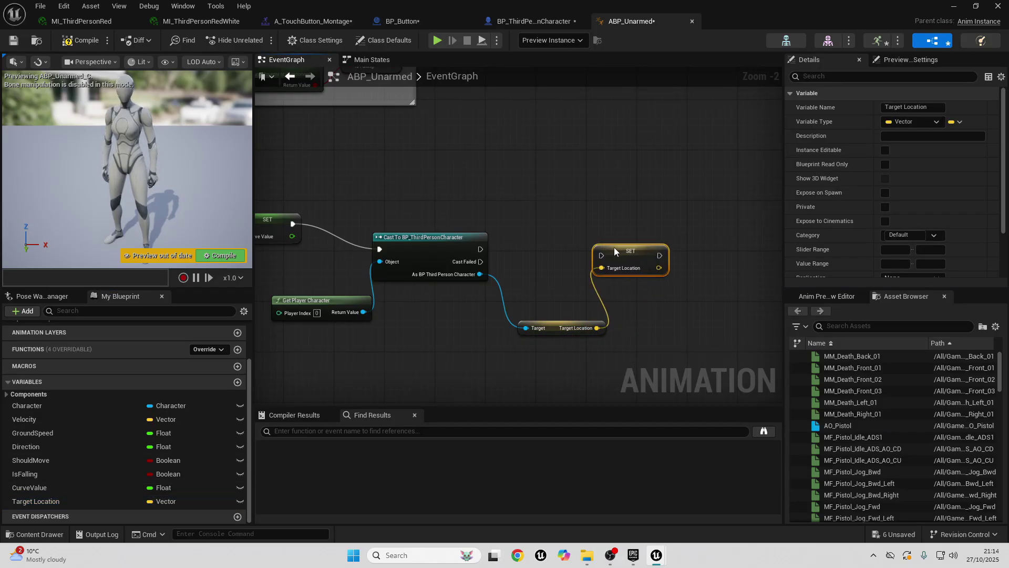
{"action": "left_click_drag", "start_coordinate": [480, 249], "coordinate": [594, 256]}
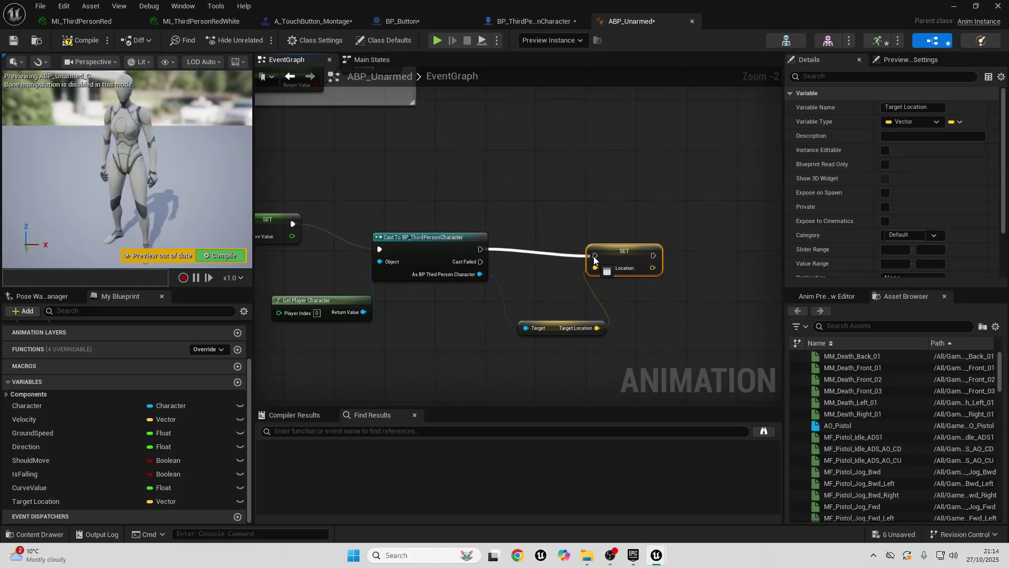
Group the curve value and target location nodes in a comment titled "Update curve value & target location"
{"action": "scroll", "coordinate": [594, 256], "scroll_direction": "down", "scroll_amount": 3}
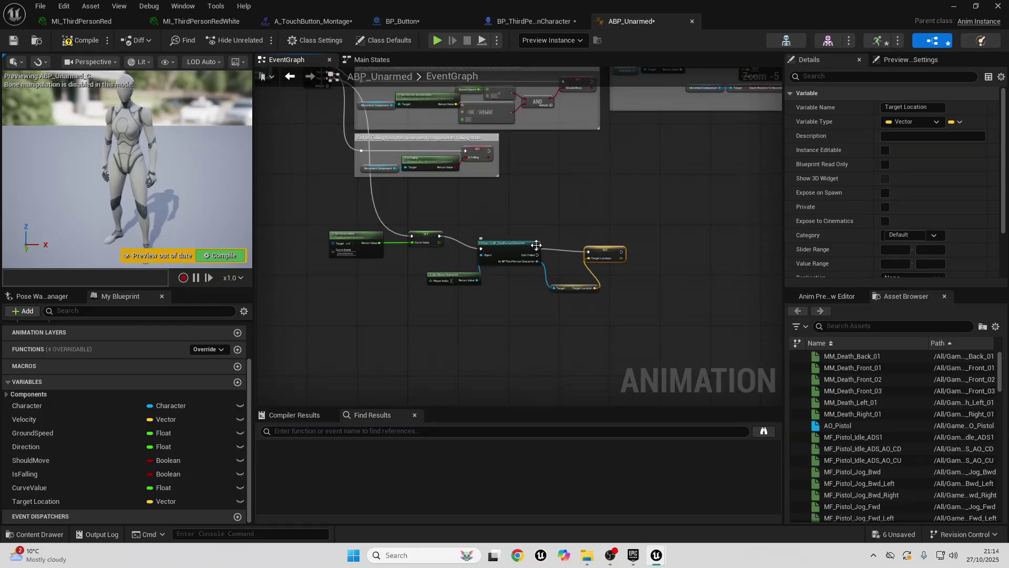
{"action": "left_click_drag", "start_coordinate": [345, 210], "coordinate": [639, 314]}
{"action": "key", "text": "c"}
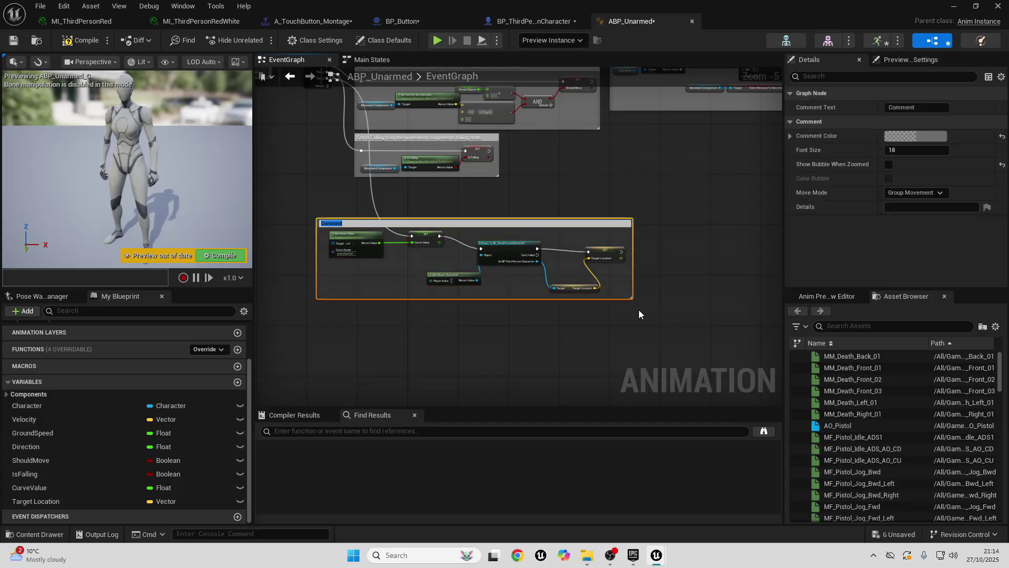
{"action": "scroll", "coordinate": [351, 229], "scroll_direction": "up", "scroll_amount": 1}
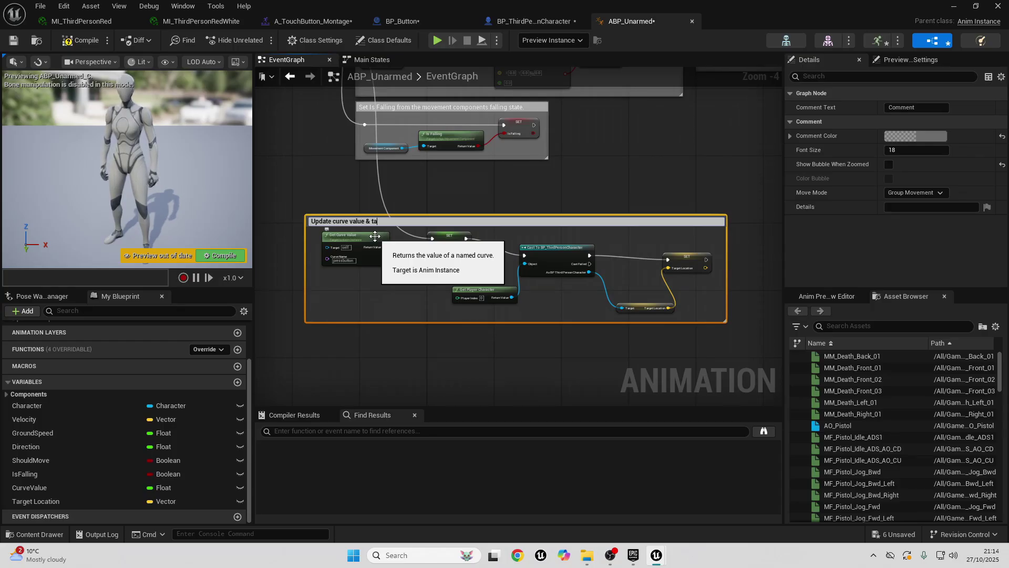
{"action": "type", "text": "on"}
{"action": "key", "text": "Return"}
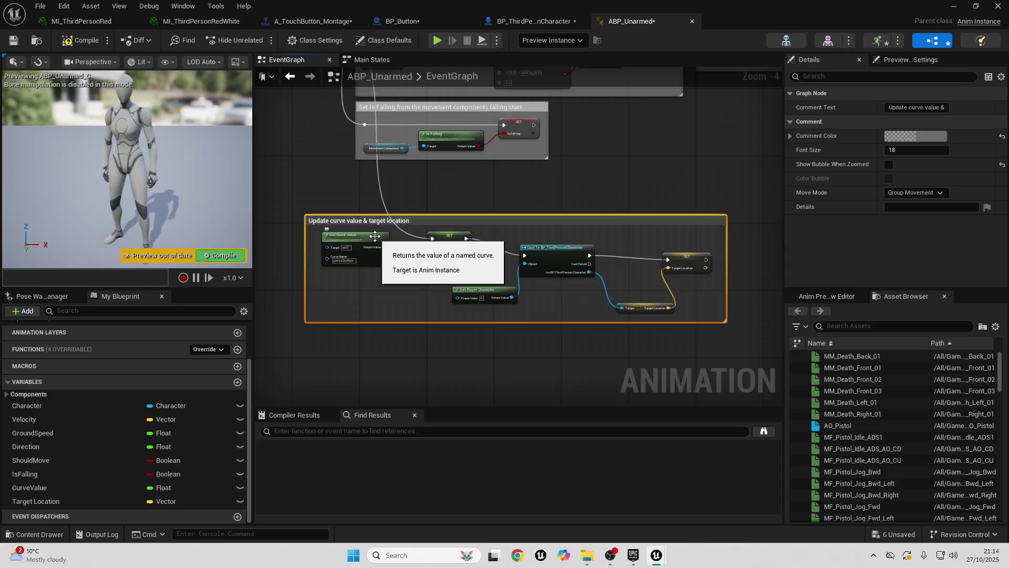
Open the AnimGraph and make room between the Control Rig and Output Pose nodes by moving Output Pose further away
{"action": "scroll", "coordinate": [52, 368], "scroll_direction": "up", "scroll_amount": 2}
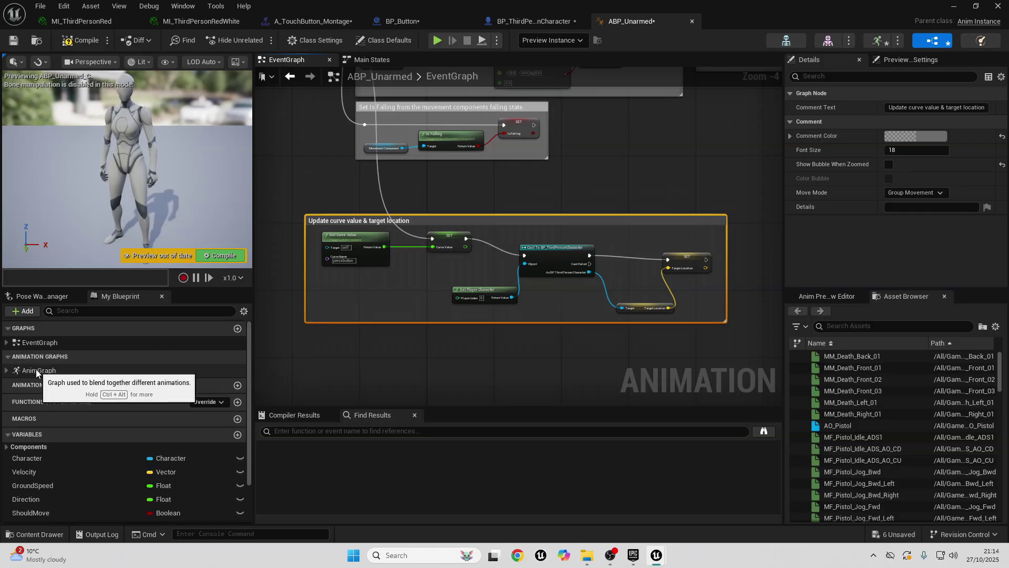
{"action": "double_click", "coordinate": [36, 370]}
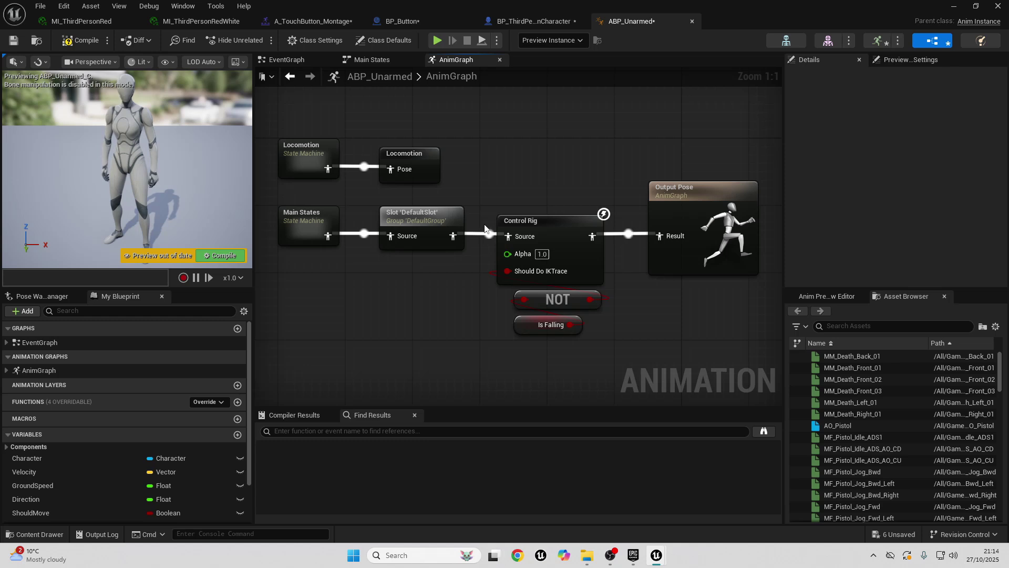
{"action": "scroll", "coordinate": [648, 175], "scroll_direction": "down", "scroll_amount": 2}
{"action": "right_click_drag", "start_coordinate": [649, 175], "coordinate": [420, 172]}
{"action": "left_click_drag", "start_coordinate": [496, 198], "coordinate": [729, 197]}
{"action": "left_click", "coordinate": [422, 163]}
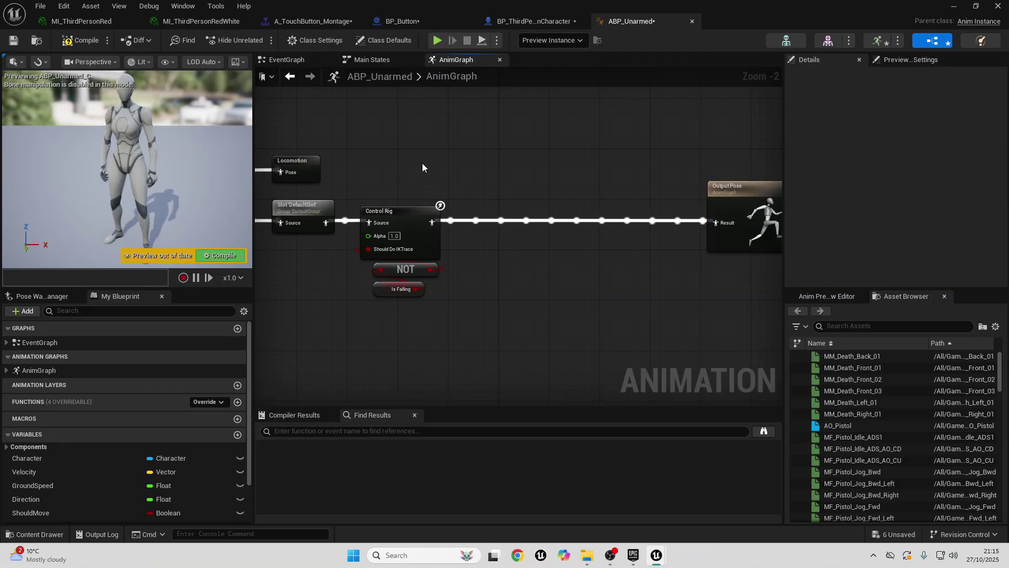
Add a CCDIK node and wire it between the Control Rig output and the Output Pose result
{"action": "right_click", "coordinate": [524, 252]}
{"action": "type", "text": "c"}
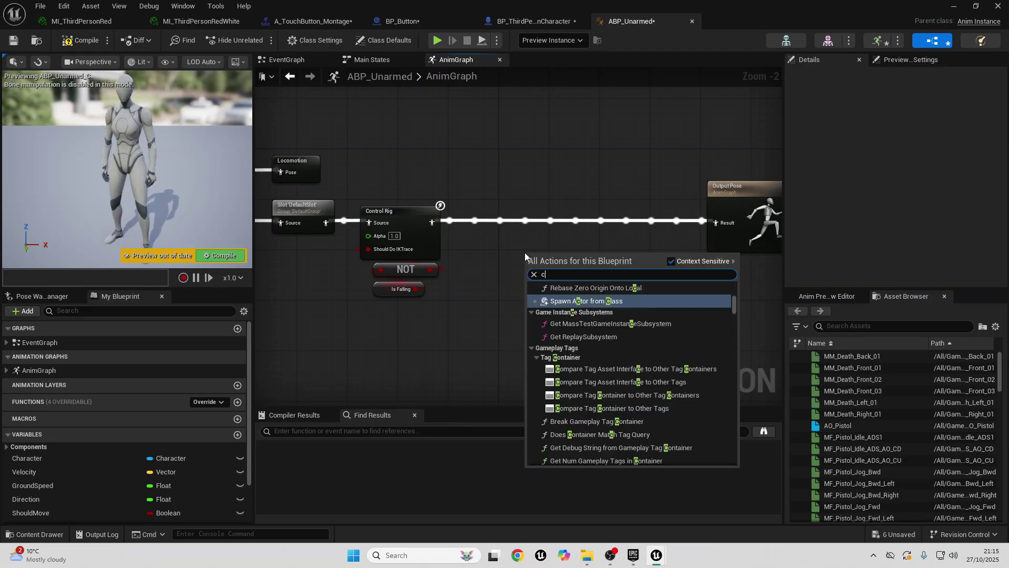
{"action": "type", "text": "cd"}
{"action": "key", "text": "Return"}
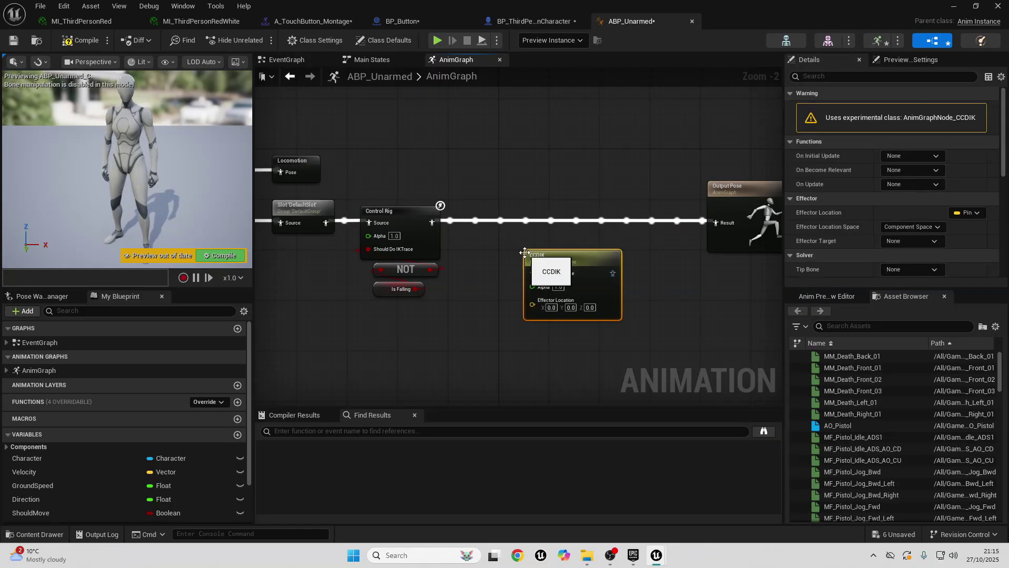
{"action": "left_click_drag", "start_coordinate": [432, 222], "coordinate": [718, 224]}
{"action": "left_click_drag", "start_coordinate": [557, 256], "coordinate": [551, 231]}
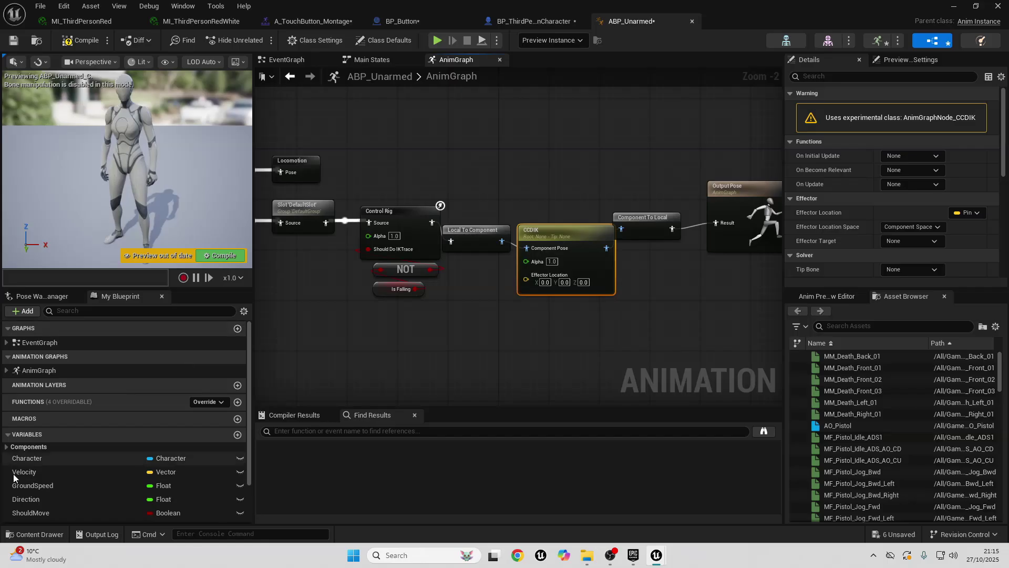
Connect the CurveValue variable to the CCDIK node's Alpha and the Target Location variable to its Effector Location
{"action": "scroll", "coordinate": [43, 503], "scroll_direction": "down", "scroll_amount": 2}
{"action": "left_click_drag", "start_coordinate": [58, 488], "coordinate": [546, 261]}
{"action": "left_click", "coordinate": [497, 331]}
{"action": "left_click_drag", "start_coordinate": [36, 501], "coordinate": [549, 279]}
{"action": "left_click", "coordinate": [521, 376]}
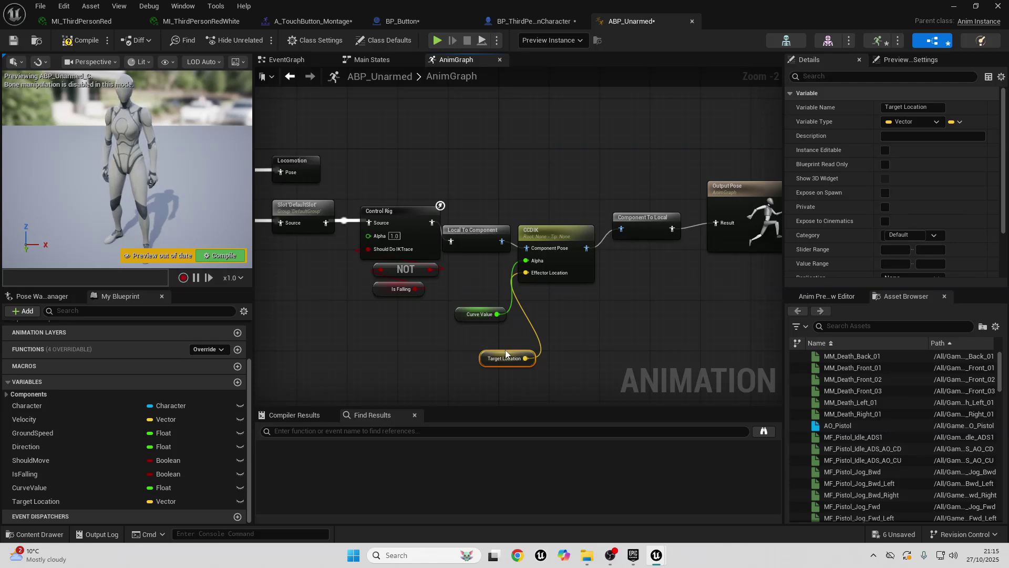
{"action": "left_click_drag", "start_coordinate": [557, 240], "coordinate": [563, 240]}
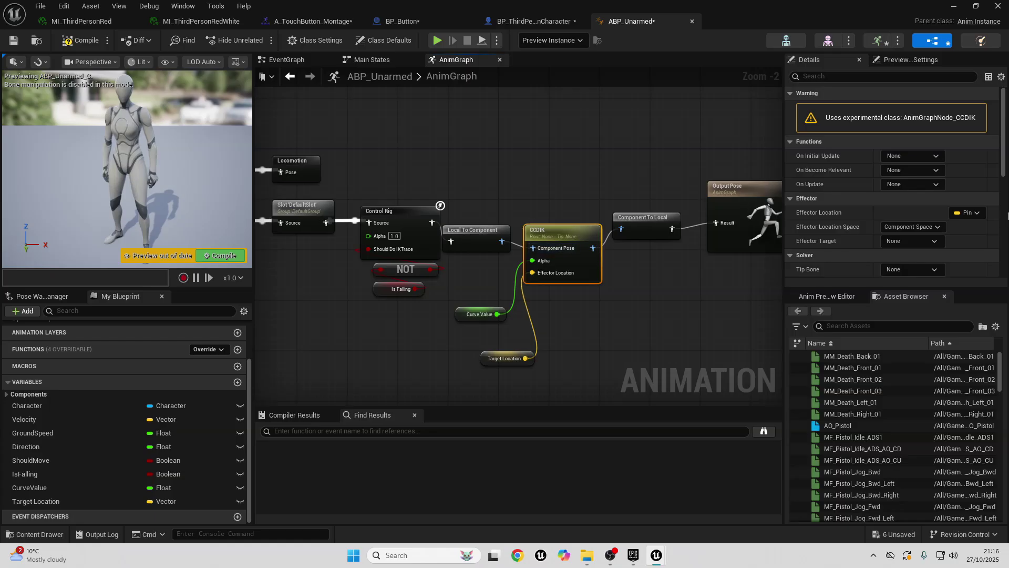
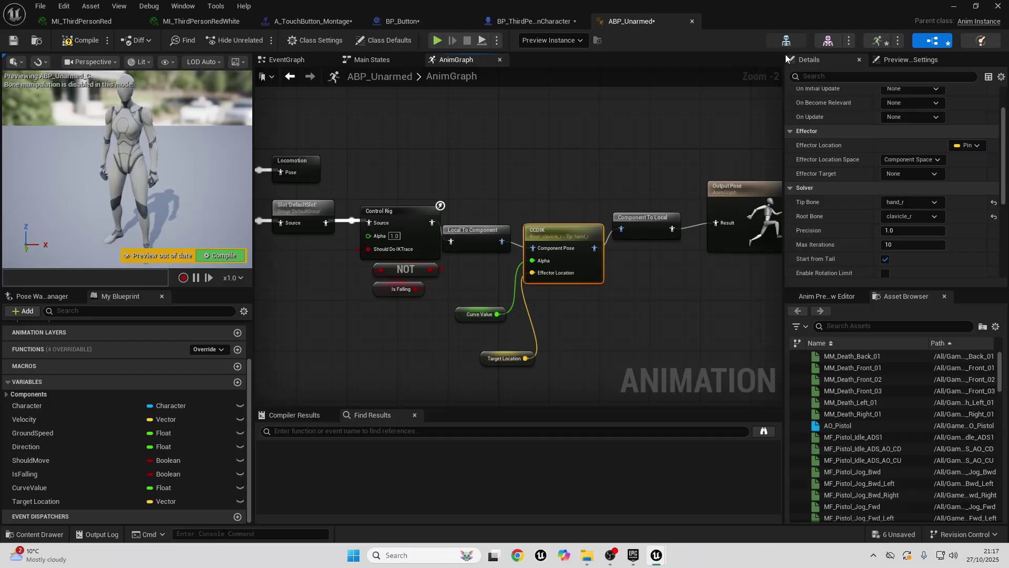
Examine the clavicle_r and hand_r bones in the SK_Mannequin skeleton tree
{"action": "scroll", "coordinate": [89, 216], "scroll_direction": "down", "scroll_amount": 15}
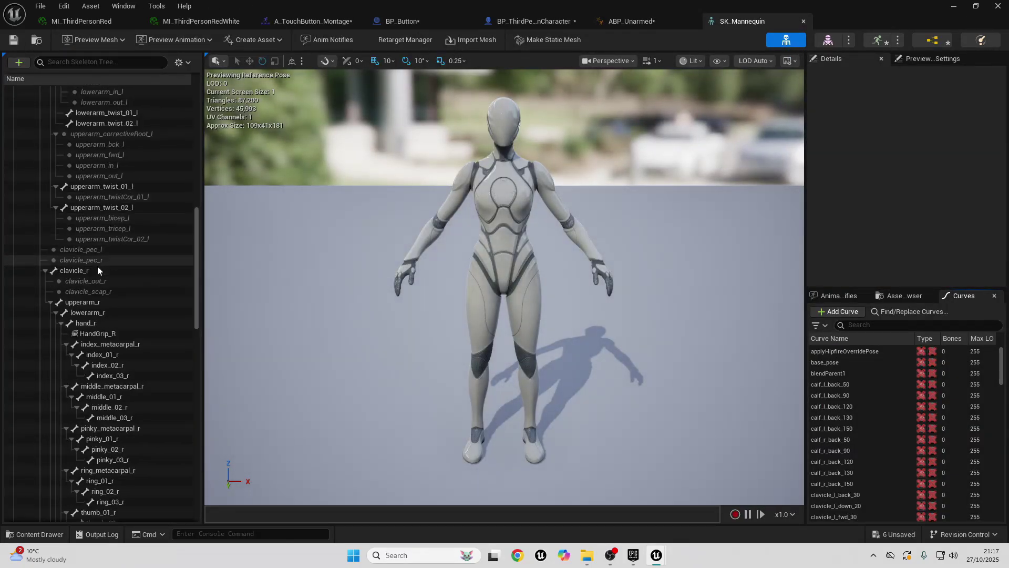
{"action": "left_click", "coordinate": [97, 270]}
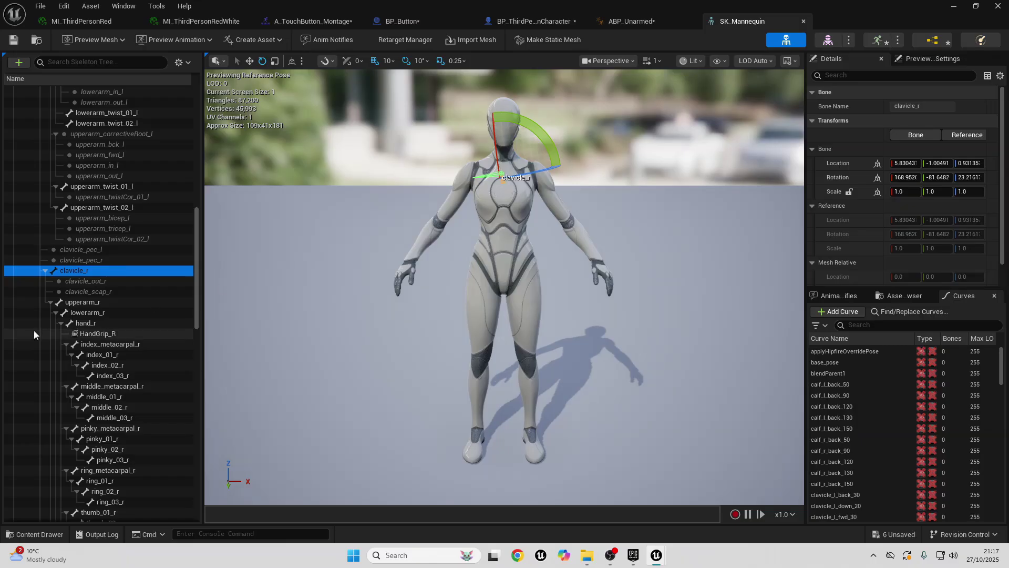
{"action": "scroll", "coordinate": [94, 342], "scroll_direction": "down", "scroll_amount": 5}
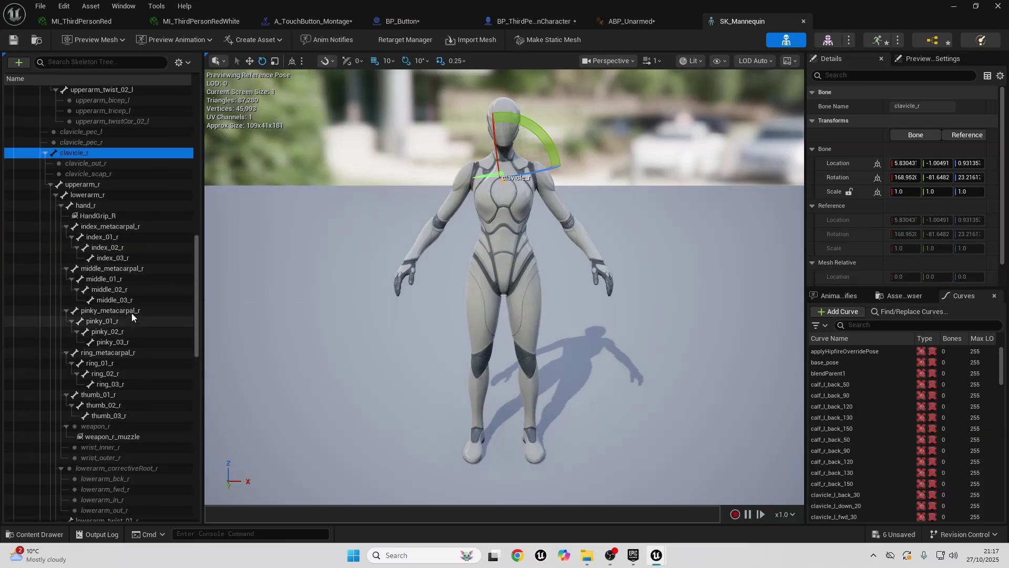
{"action": "left_click", "coordinate": [100, 206]}
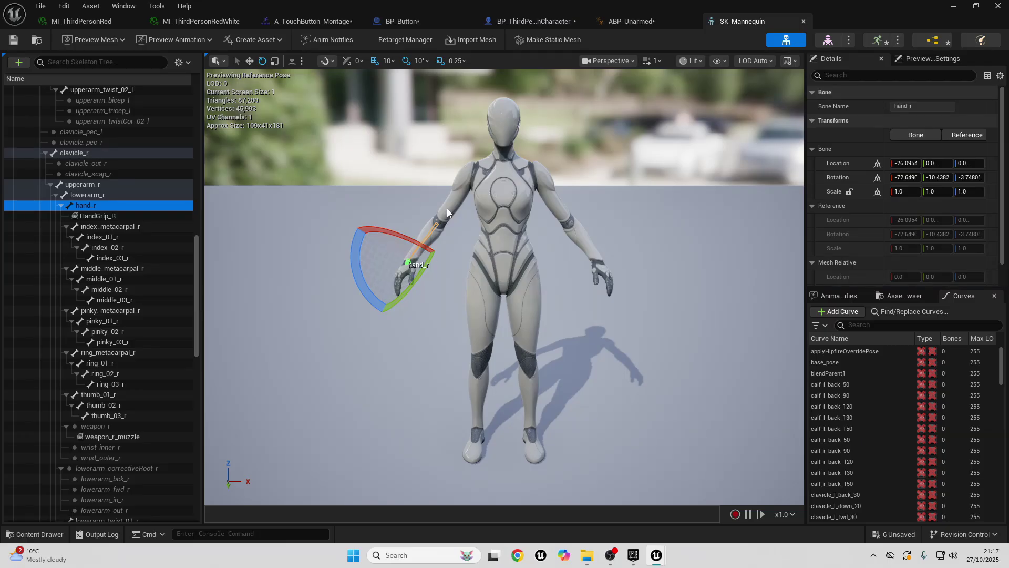
Back in ABP_Unarmed, set the CCDIK node's Effector Location Space to World Space and compile the blueprint
{"action": "left_click", "coordinate": [647, 21]}
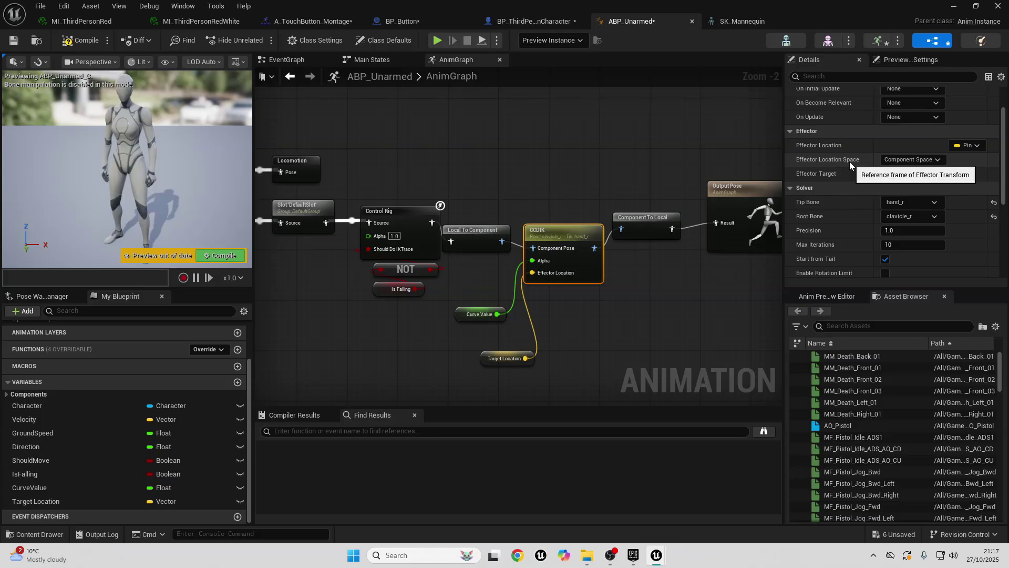
{"action": "left_click", "coordinate": [900, 159]}
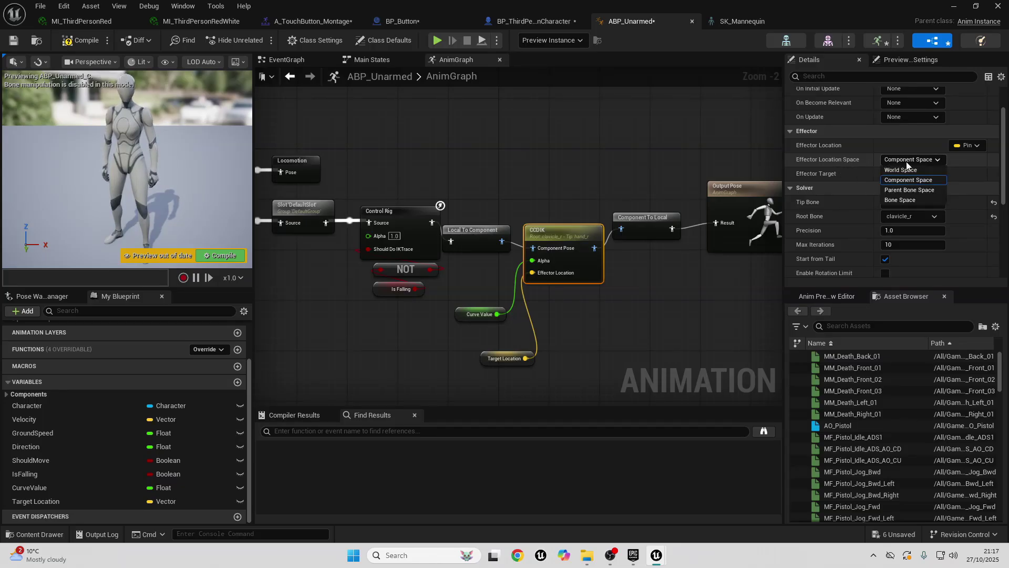
{"action": "left_click", "coordinate": [912, 170]}
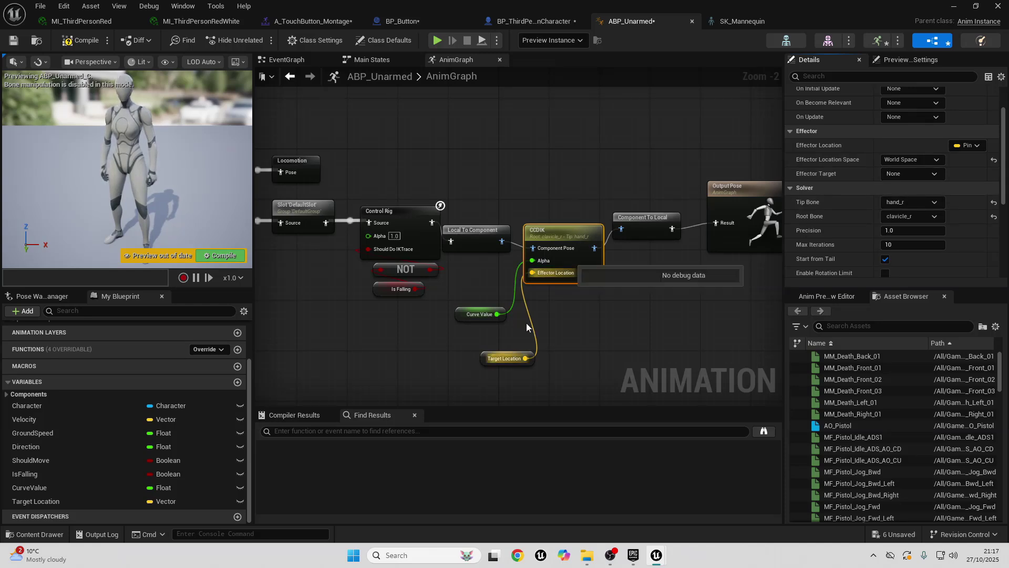
{"action": "left_click", "coordinate": [907, 161]}
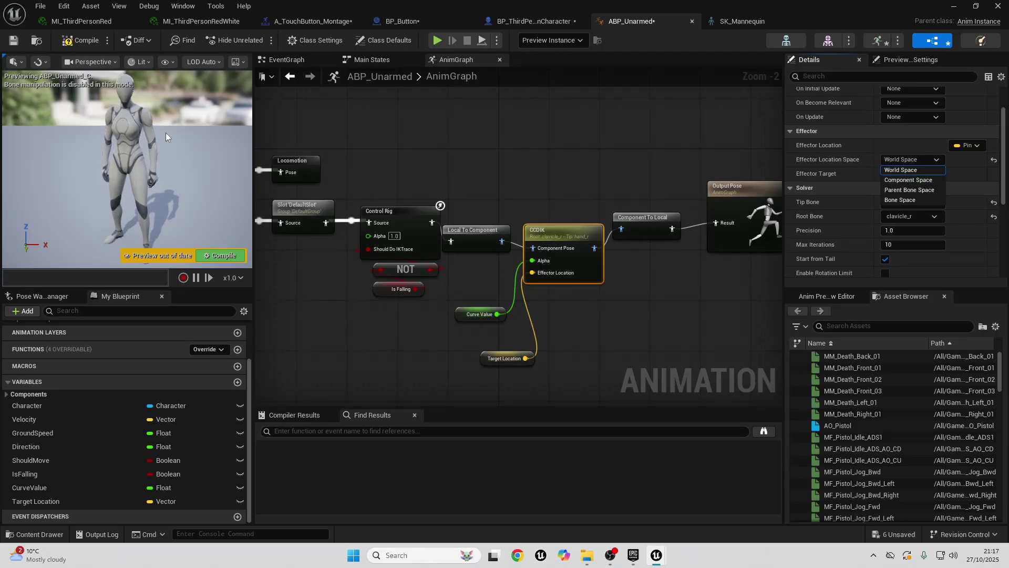
{"action": "left_click", "coordinate": [885, 170]}
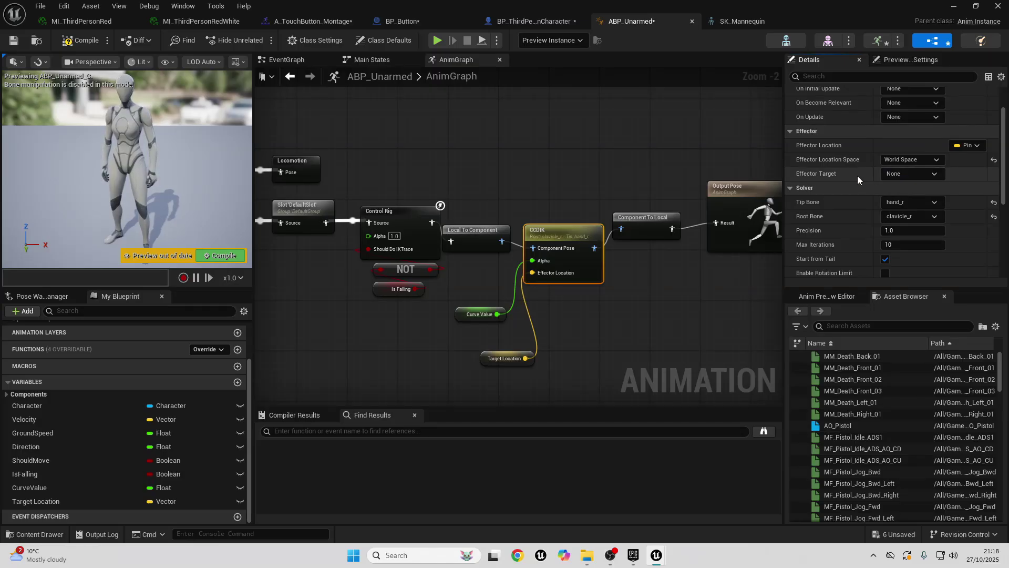
{"action": "left_click", "coordinate": [83, 40]}
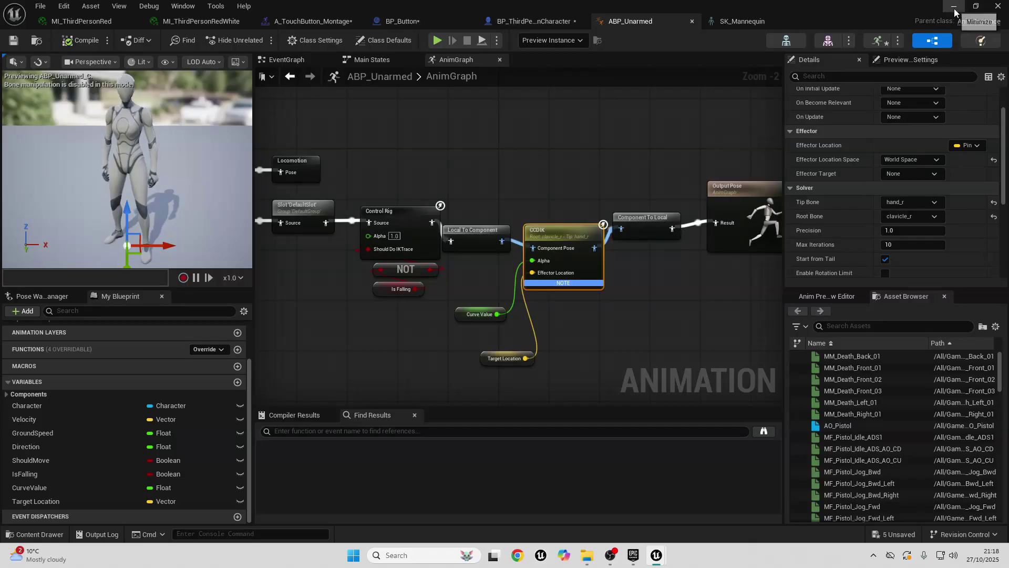
Return to the level and reposition the BP_Button actor at Y -1240 and Z 130
{"action": "left_click", "coordinate": [998, 6]}
{"action": "right_click_drag", "start_coordinate": [491, 211], "coordinate": [297, 176]}
{"action": "left_click_drag", "start_coordinate": [292, 175], "coordinate": [292, 164]}
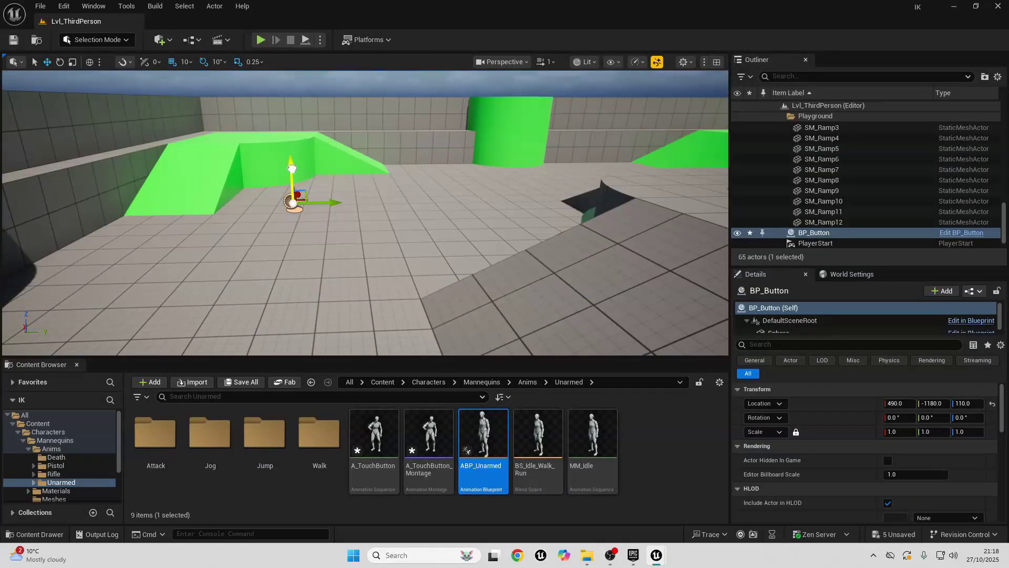
{"action": "left_click_drag", "start_coordinate": [334, 209], "coordinate": [311, 202]}
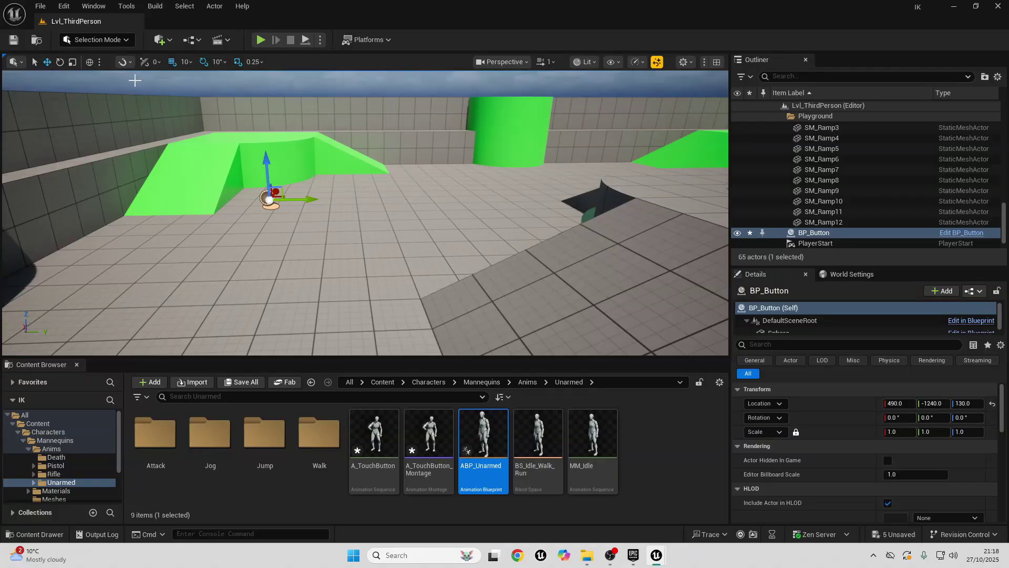
{"action": "key", "text": "Escape"}
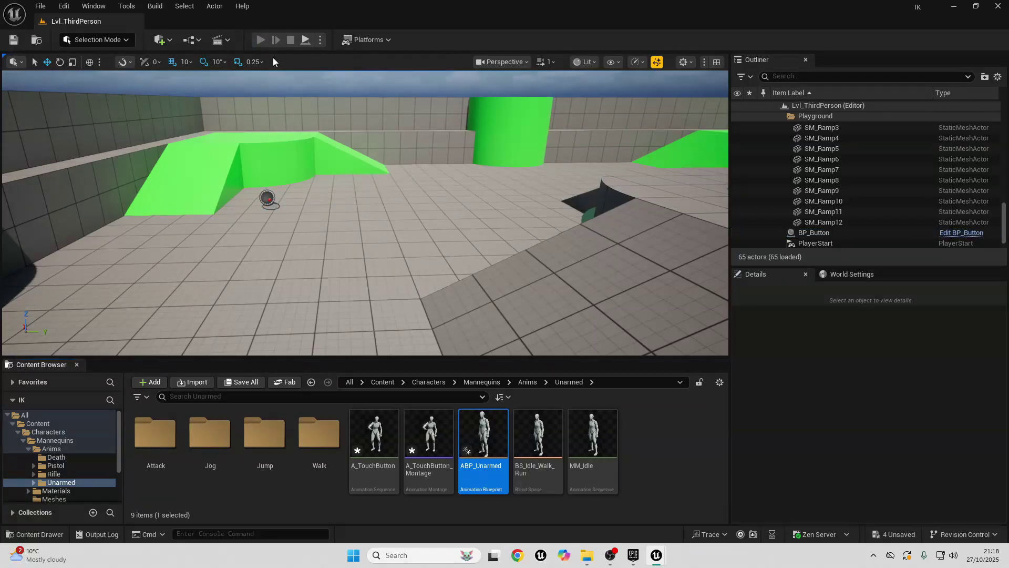
Play-test the level by walking the character up to the red button to check the hand's reach, and end the session
{"action": "left_click", "coordinate": [260, 39]}
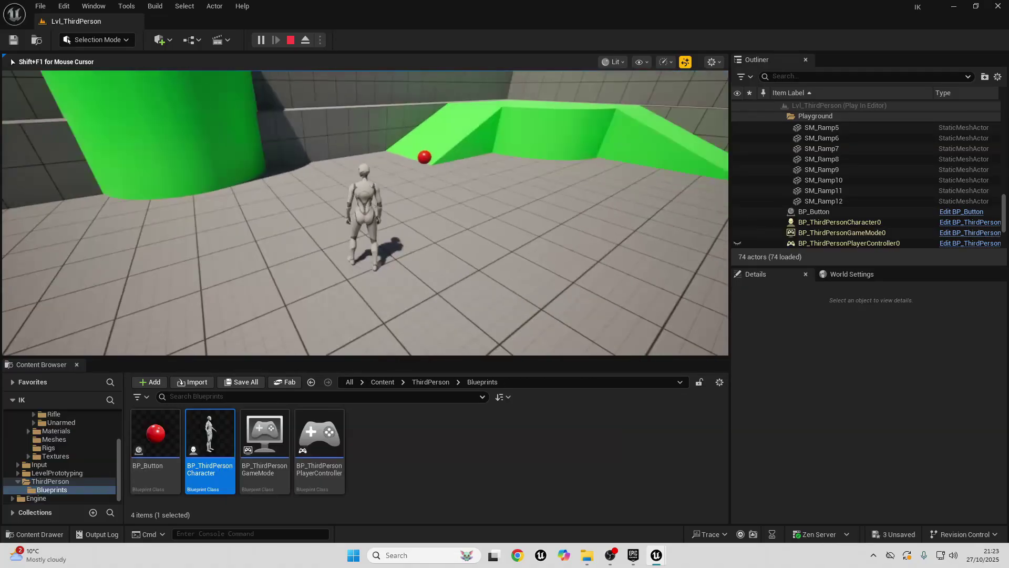
{"action": "key", "text": "w"}
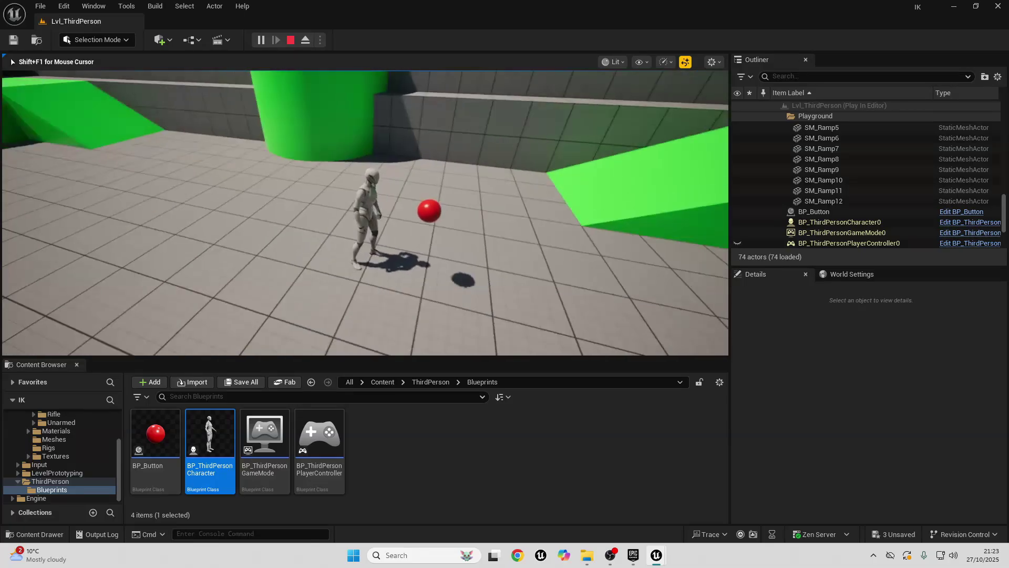
{"action": "key", "text": "s"}
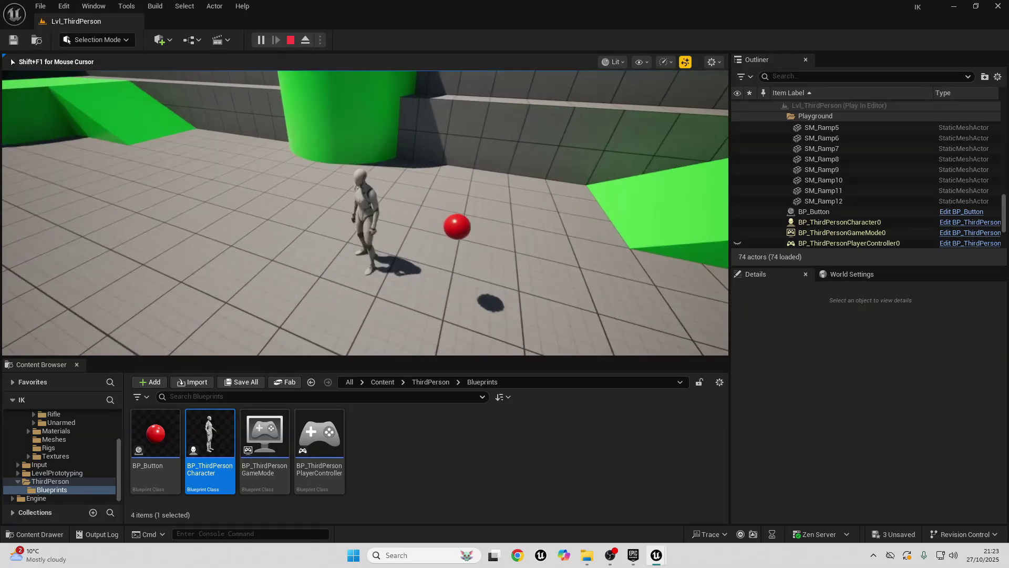
{"action": "key", "text": "w"}
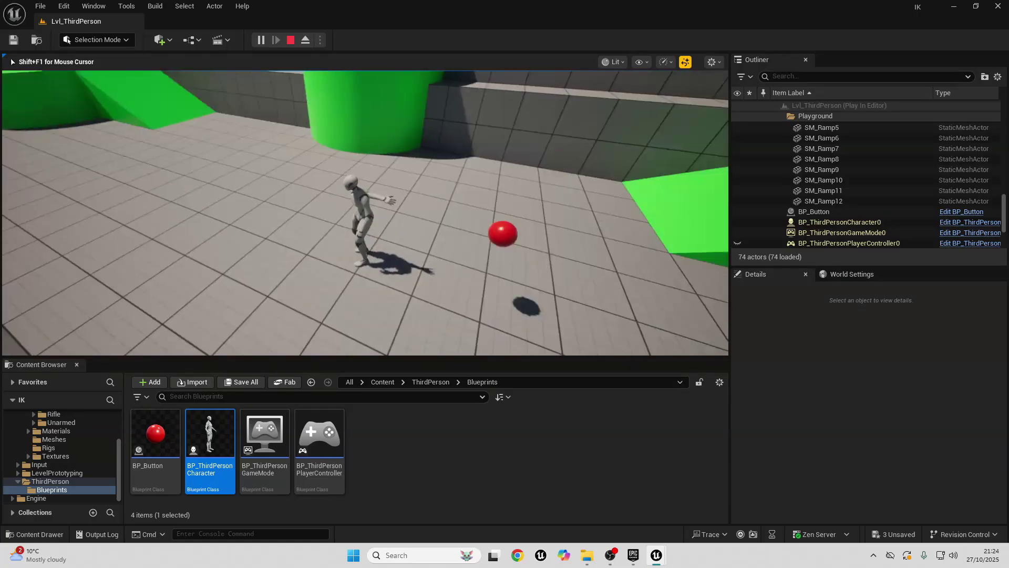
{"action": "key", "text": "Escape"}
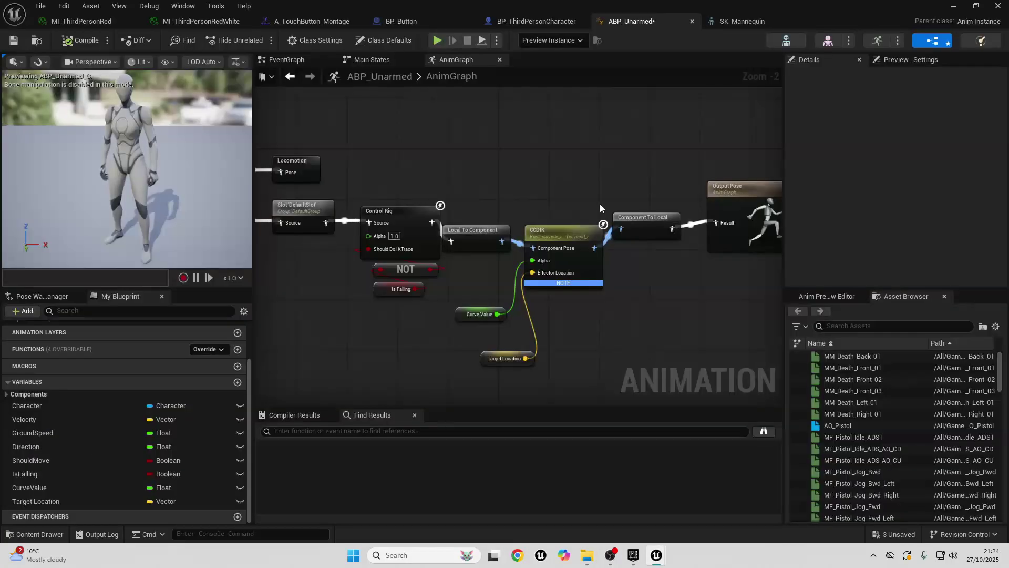
Turn on Enable Rotation Limit for the CCDIK node in the AnimGraph and compile the blueprint
{"action": "left_click", "coordinate": [561, 233]}
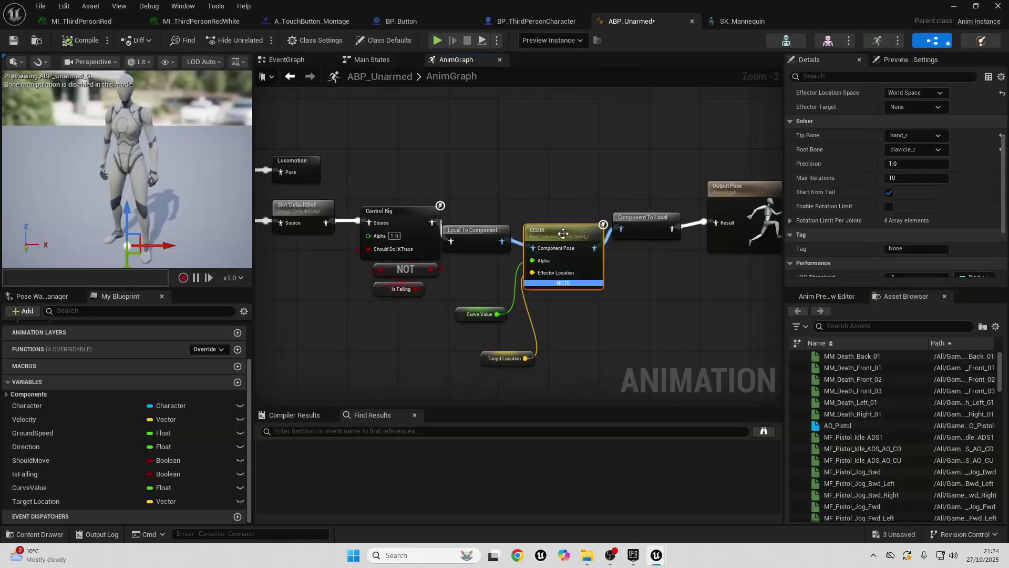
{"action": "left_click", "coordinate": [885, 206]}
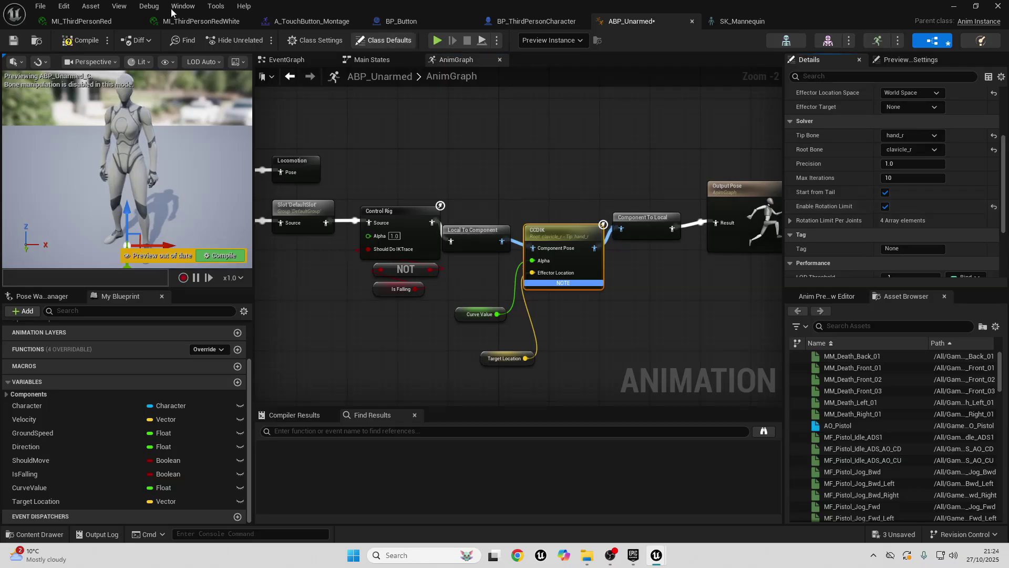
{"action": "left_click", "coordinate": [79, 41]}
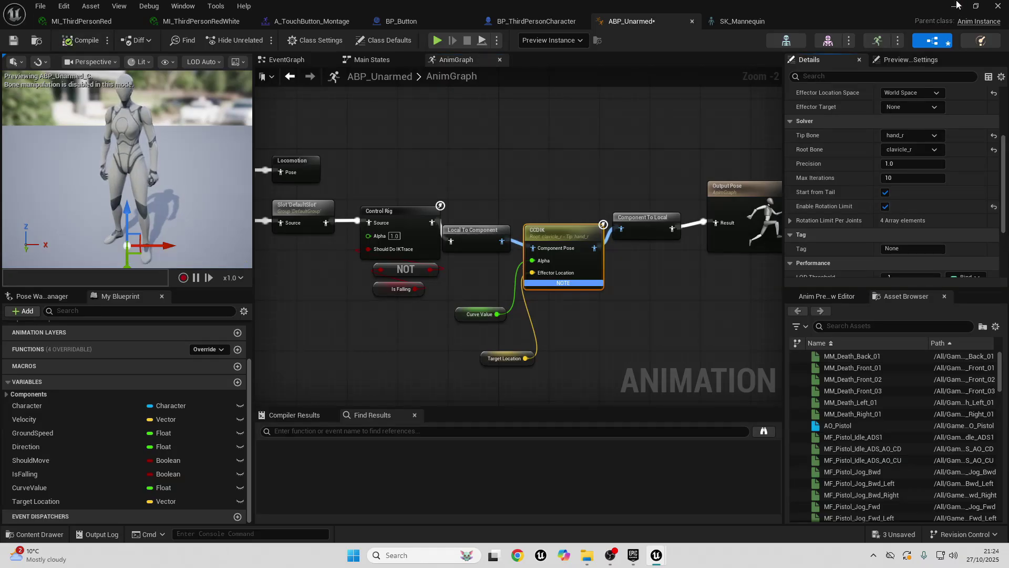
Play the level again and run the character towards the red button to test the reach with the rotation limit
{"action": "left_click", "coordinate": [954, 6]}
{"action": "left_click", "coordinate": [305, 40]}
{"action": "left_click", "coordinate": [363, 146]}
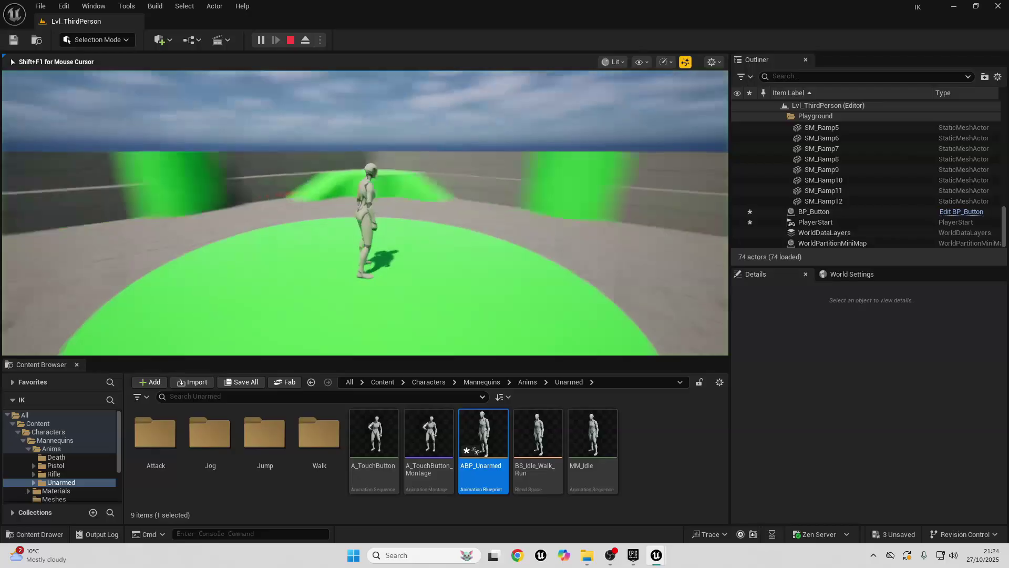
{"action": "key", "text": "w"}
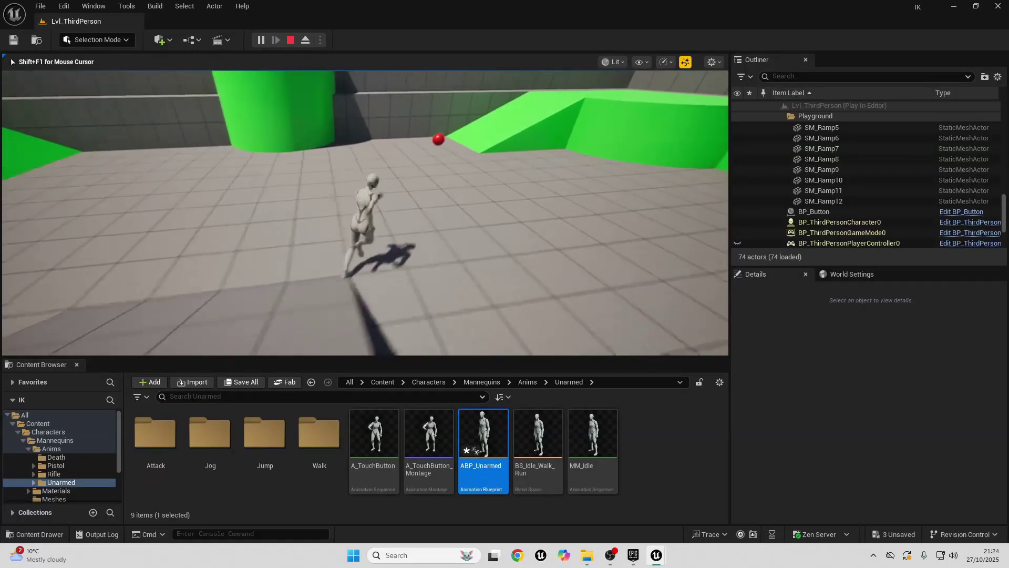
{"action": "key", "text": "s"}
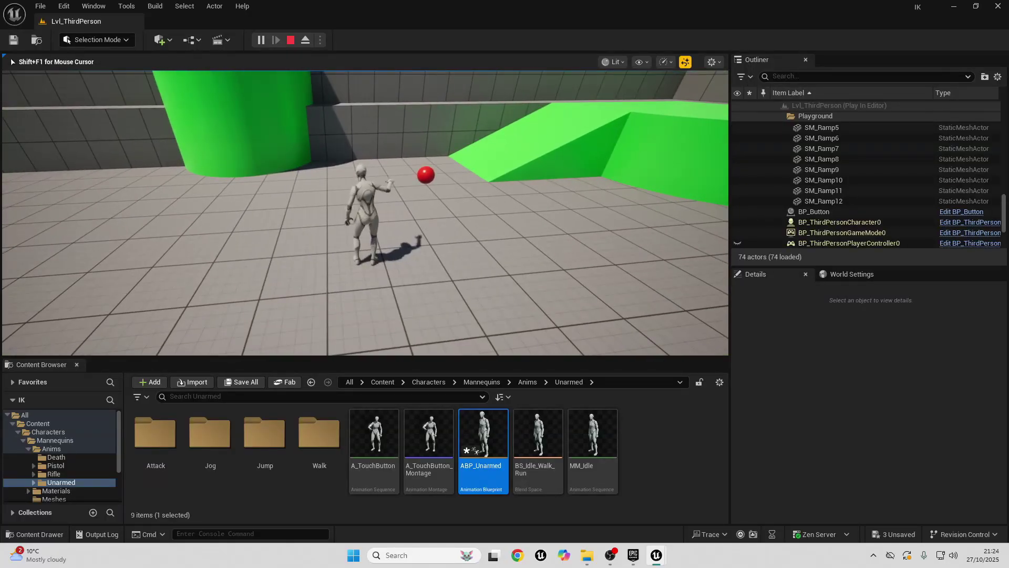